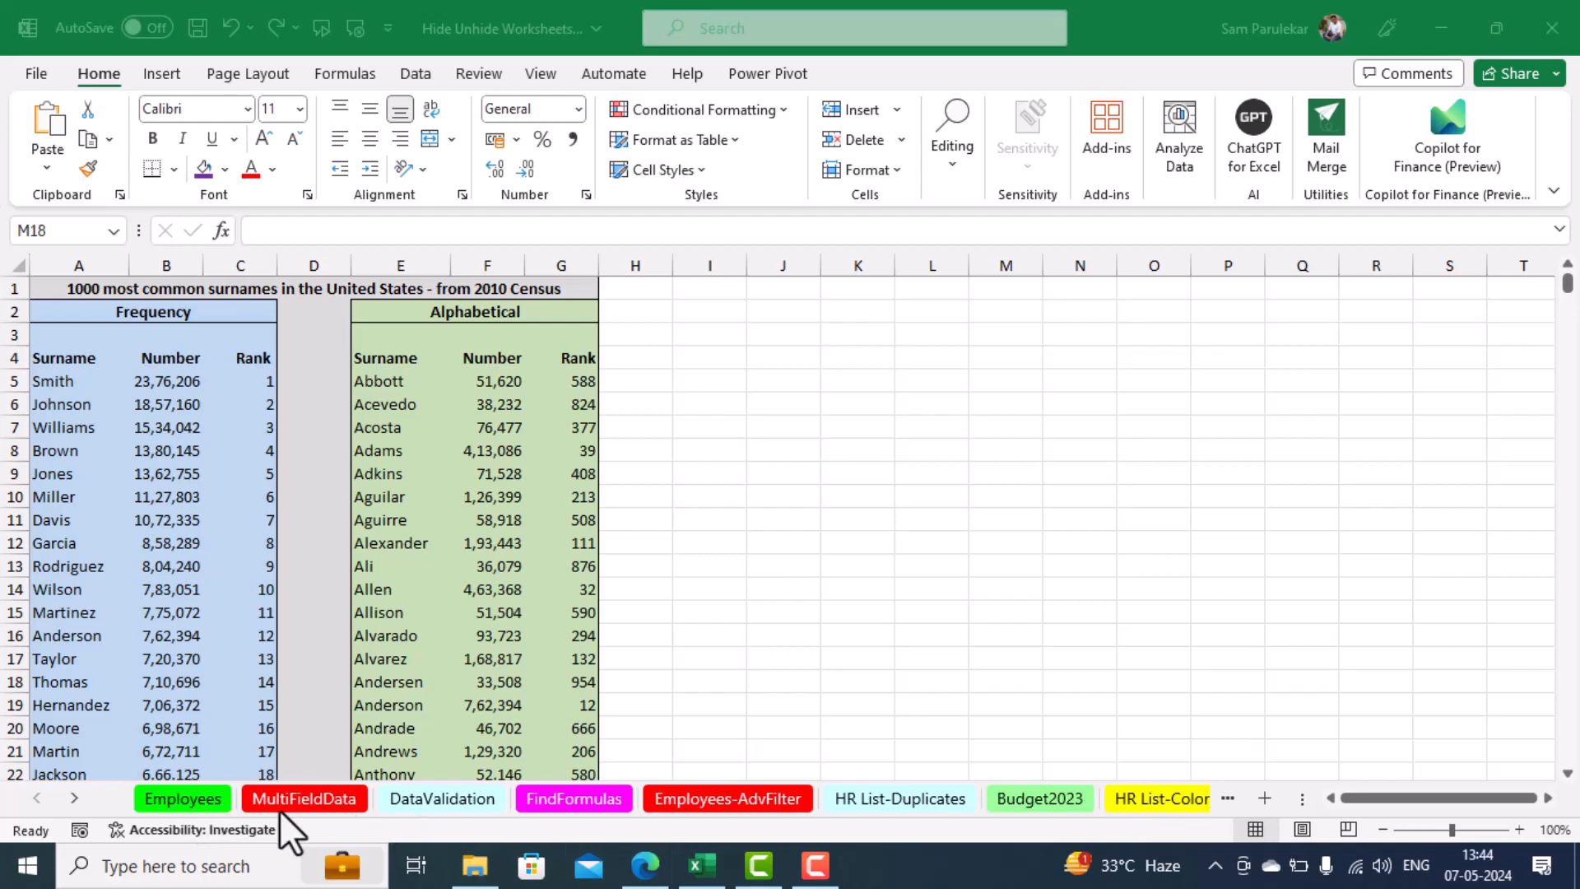
Hide the MultiFieldData worksheet
left_click(295, 788)
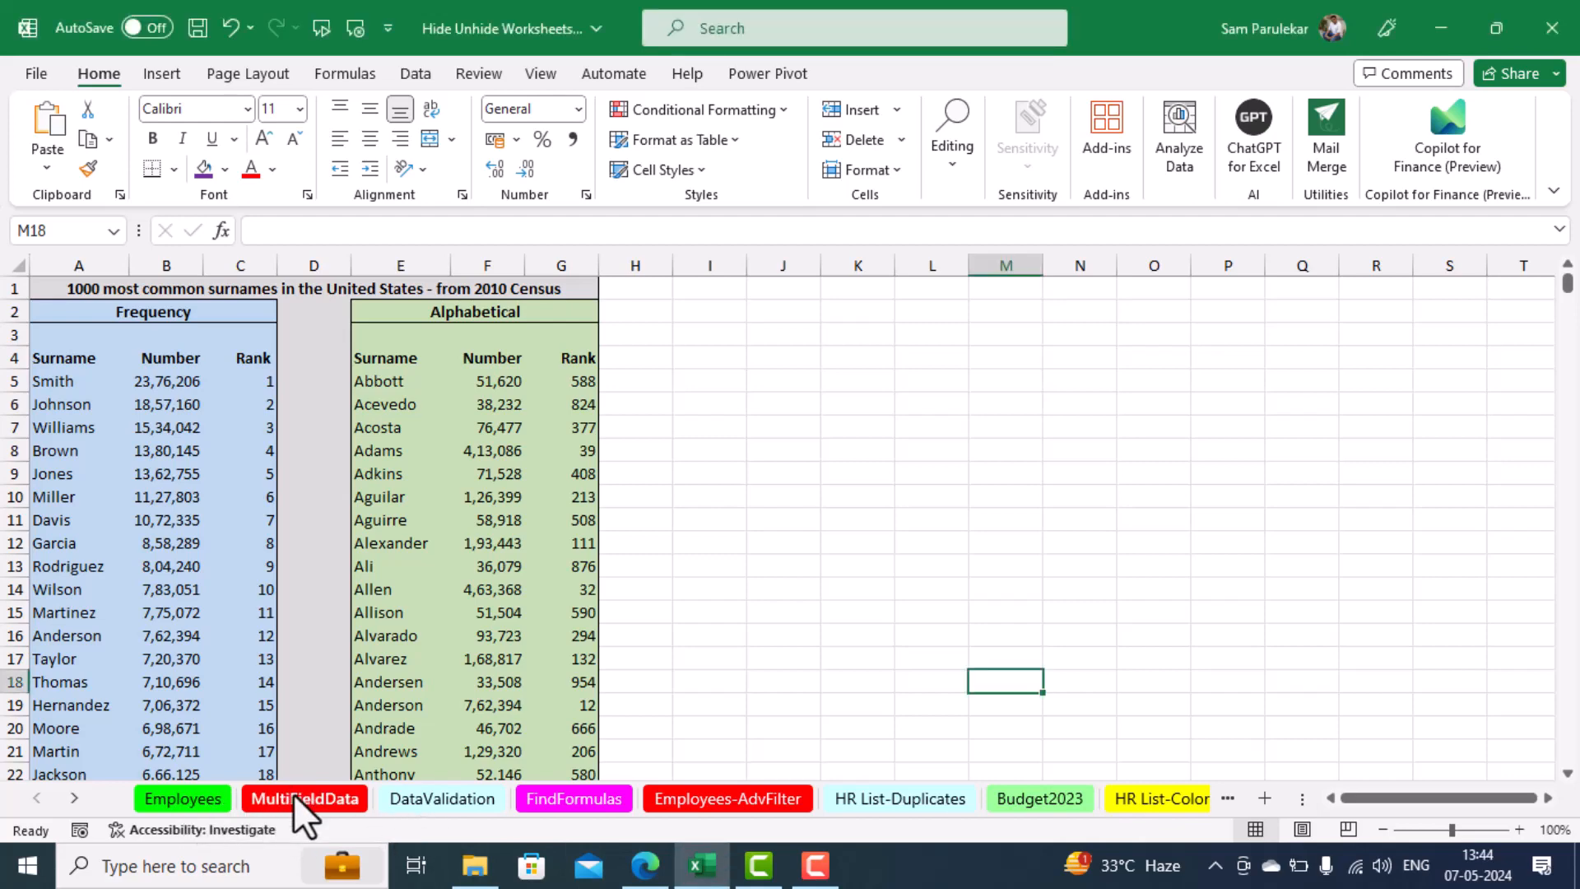
left_click(292, 794)
right_click(292, 795)
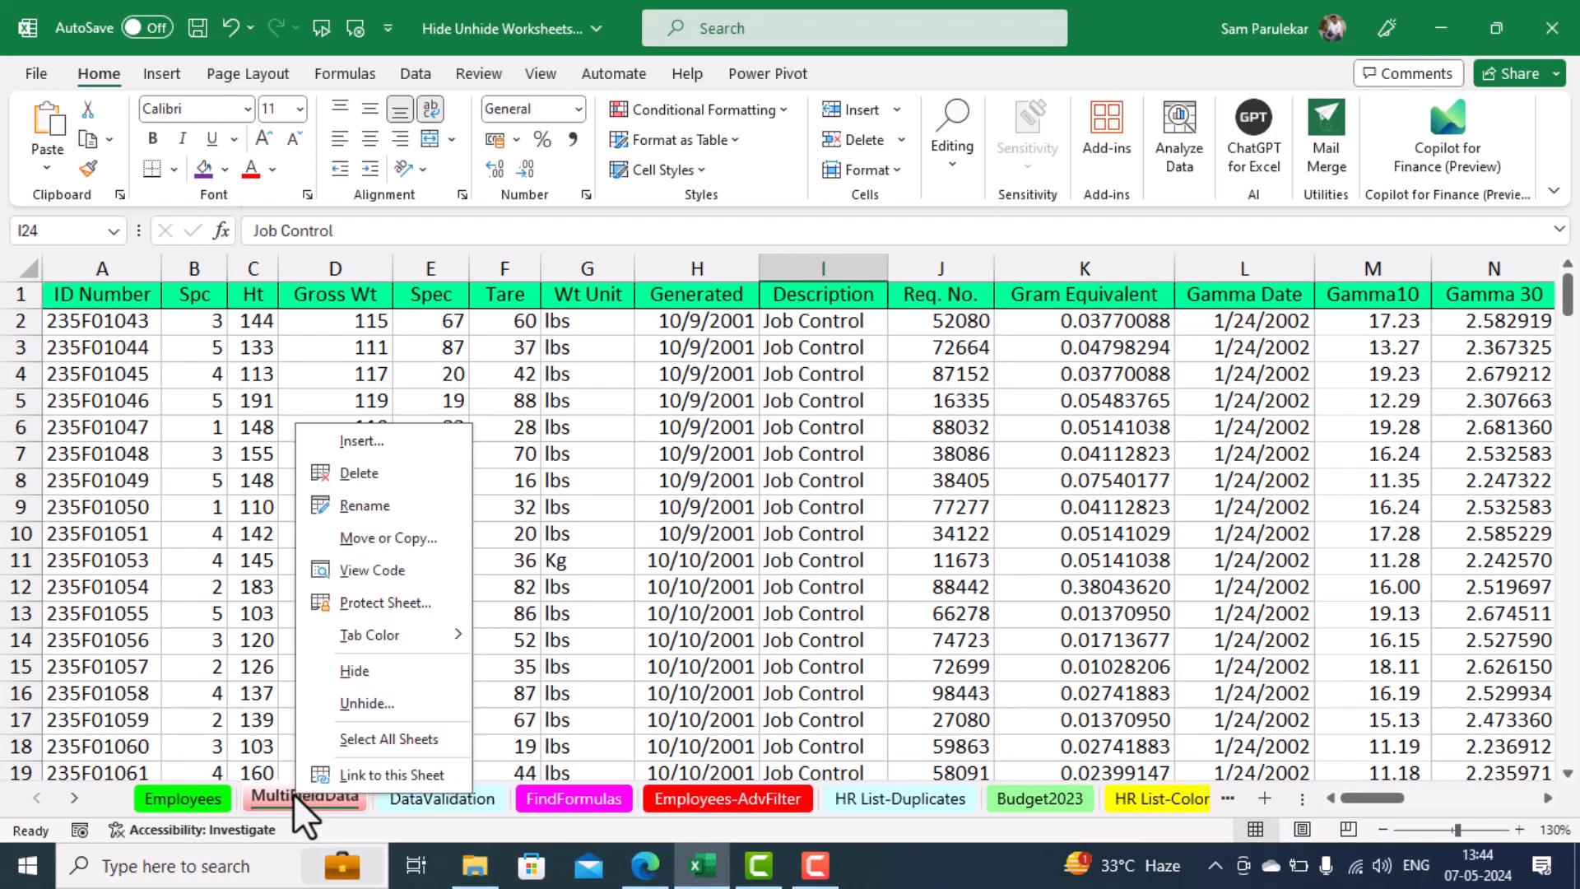
left_click(372, 670)
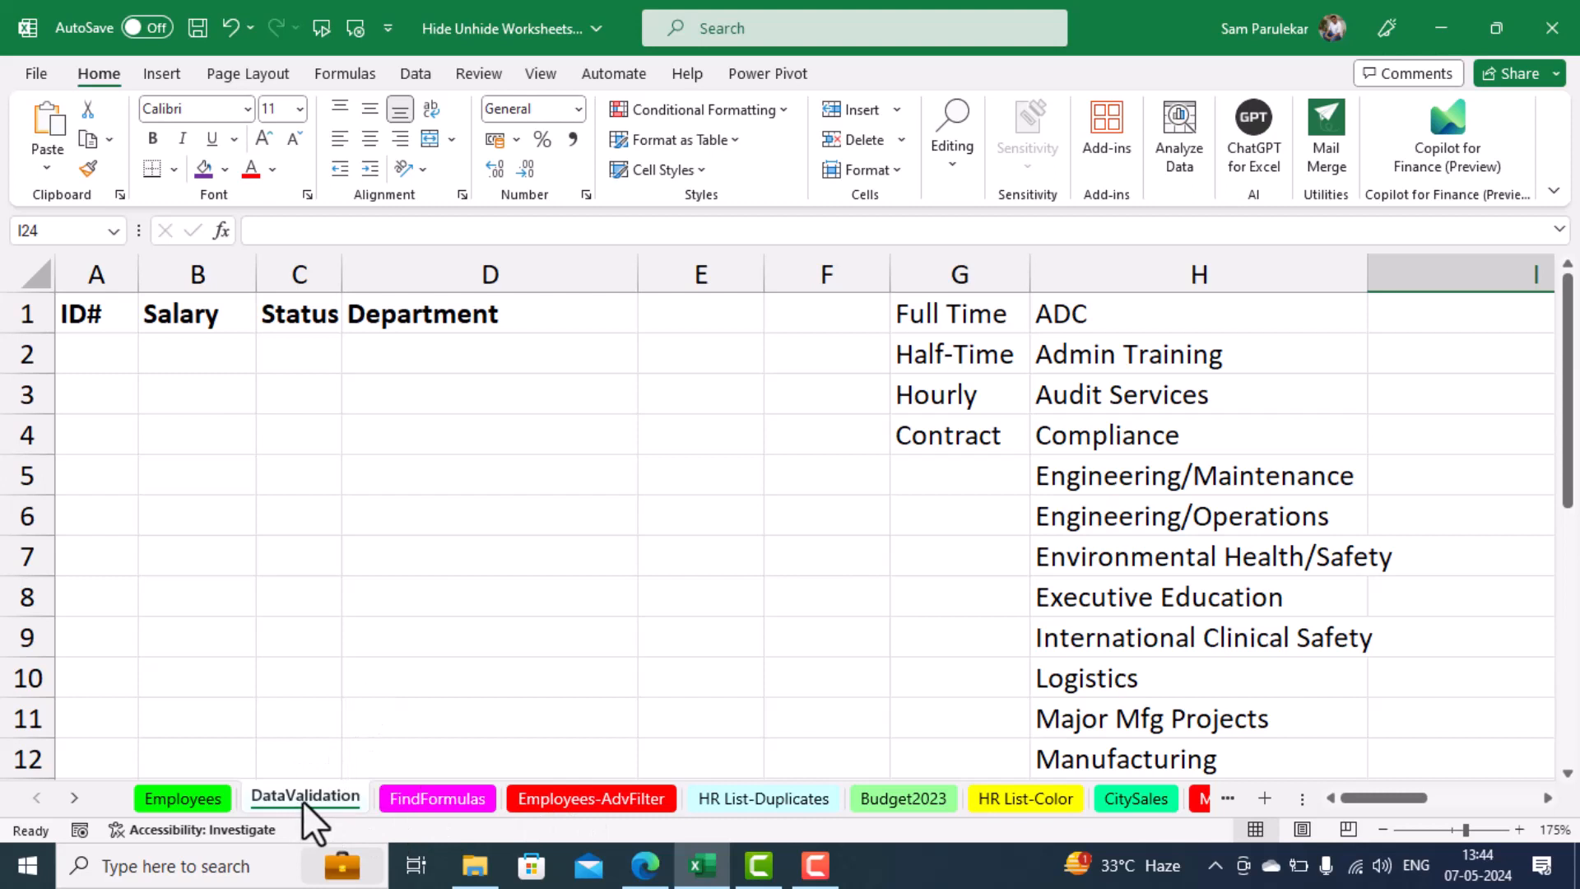
Select the adjacent worksheets from DataValidation through Budget2023 as a group and hide them together
left_click(898, 804, "shift")
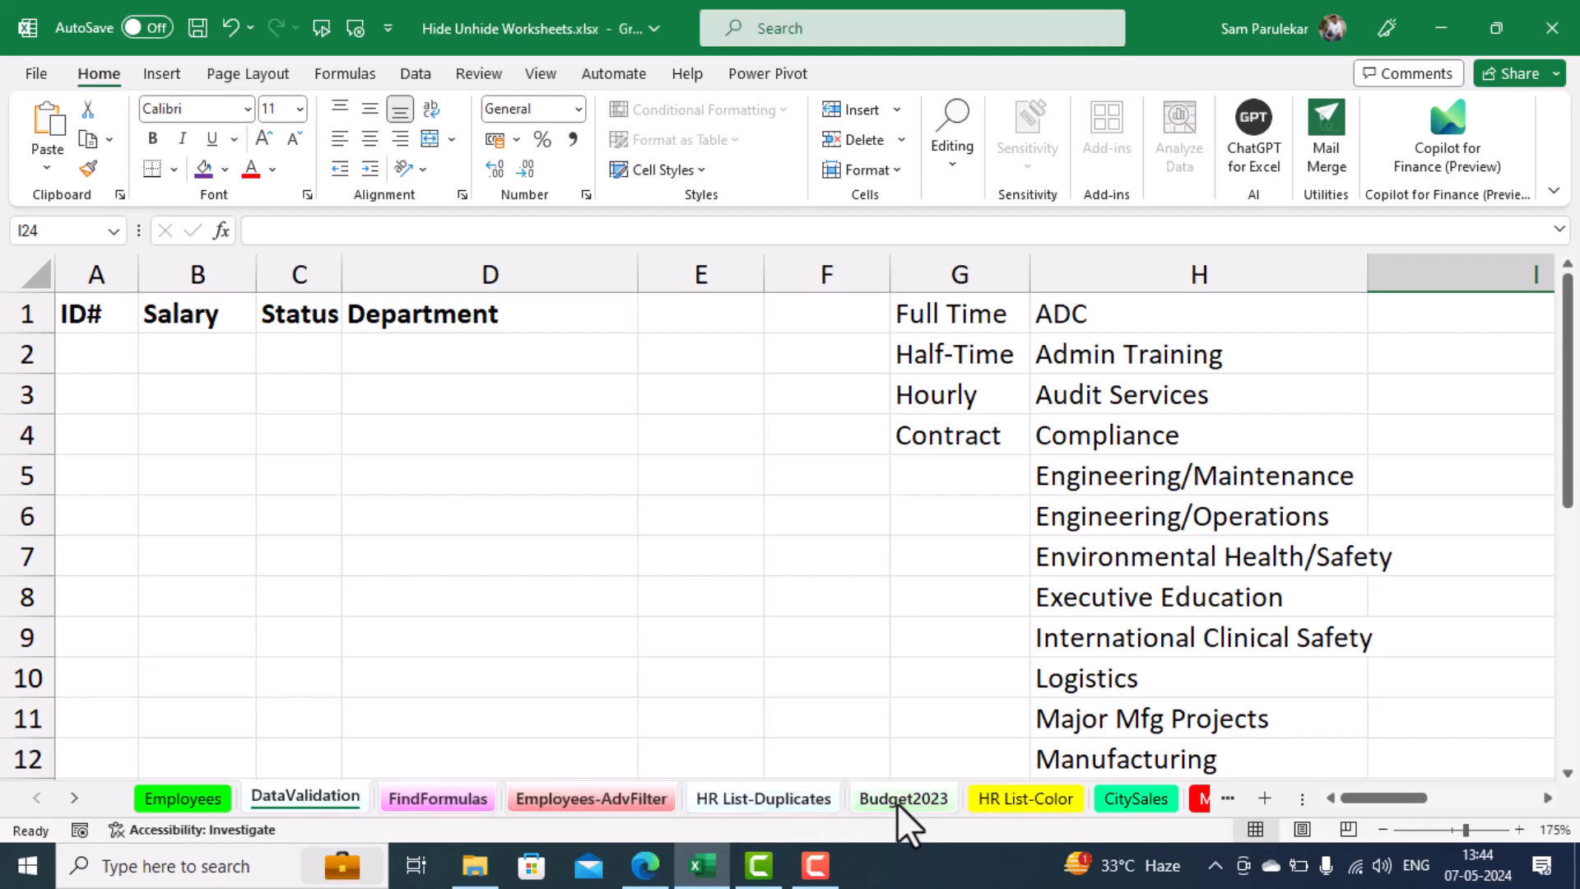
right_click(897, 804)
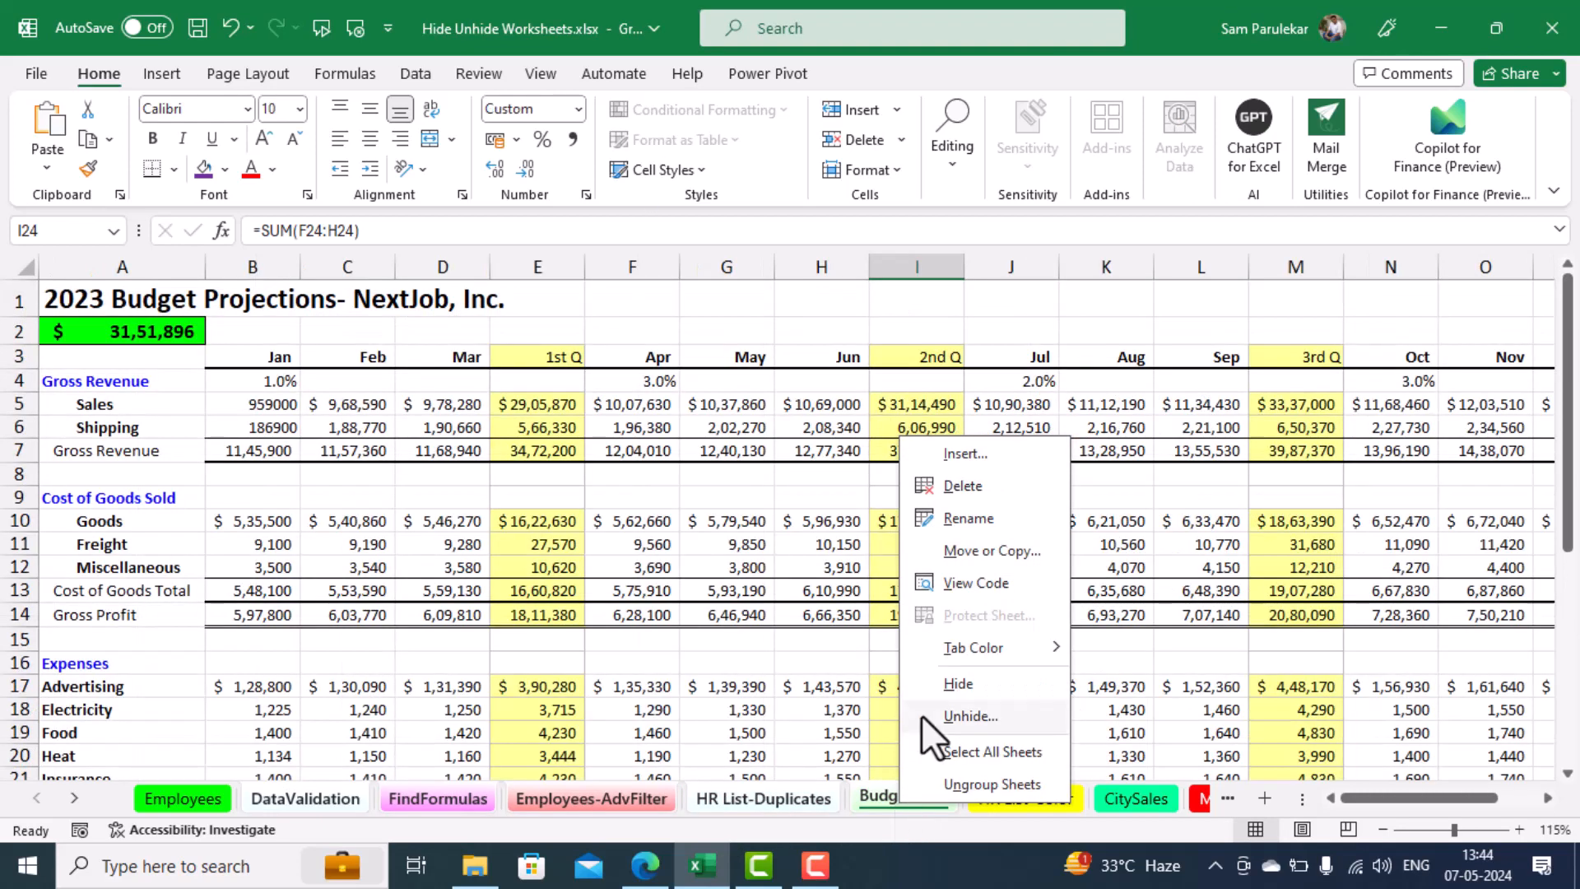
left_click(953, 691)
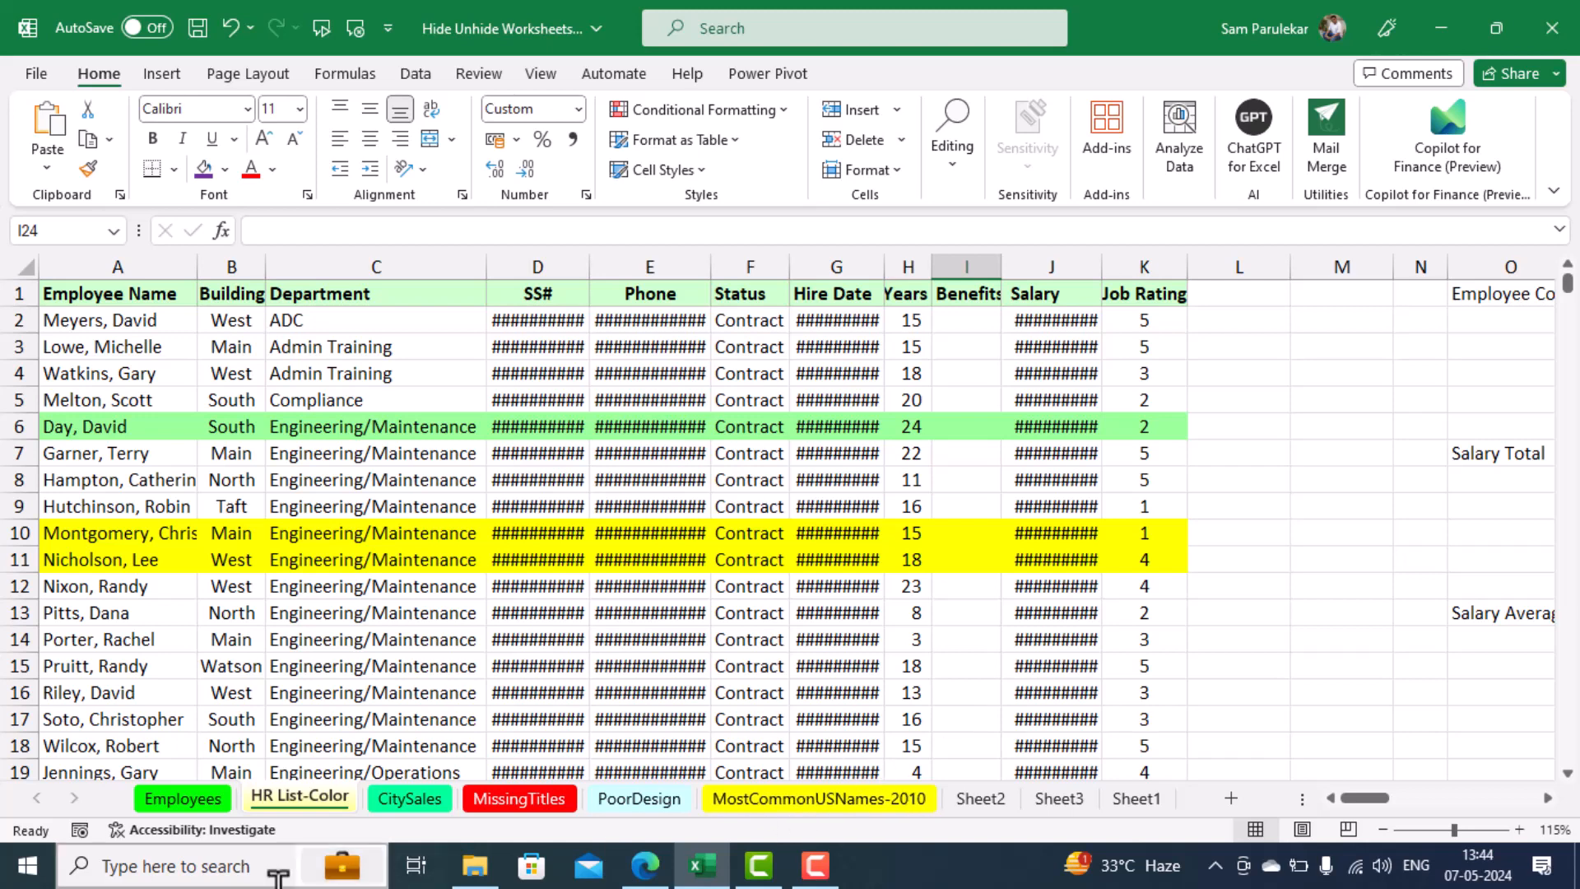
Unhide the Employees-Backup worksheet from the list of hidden sheets
right_click(302, 799)
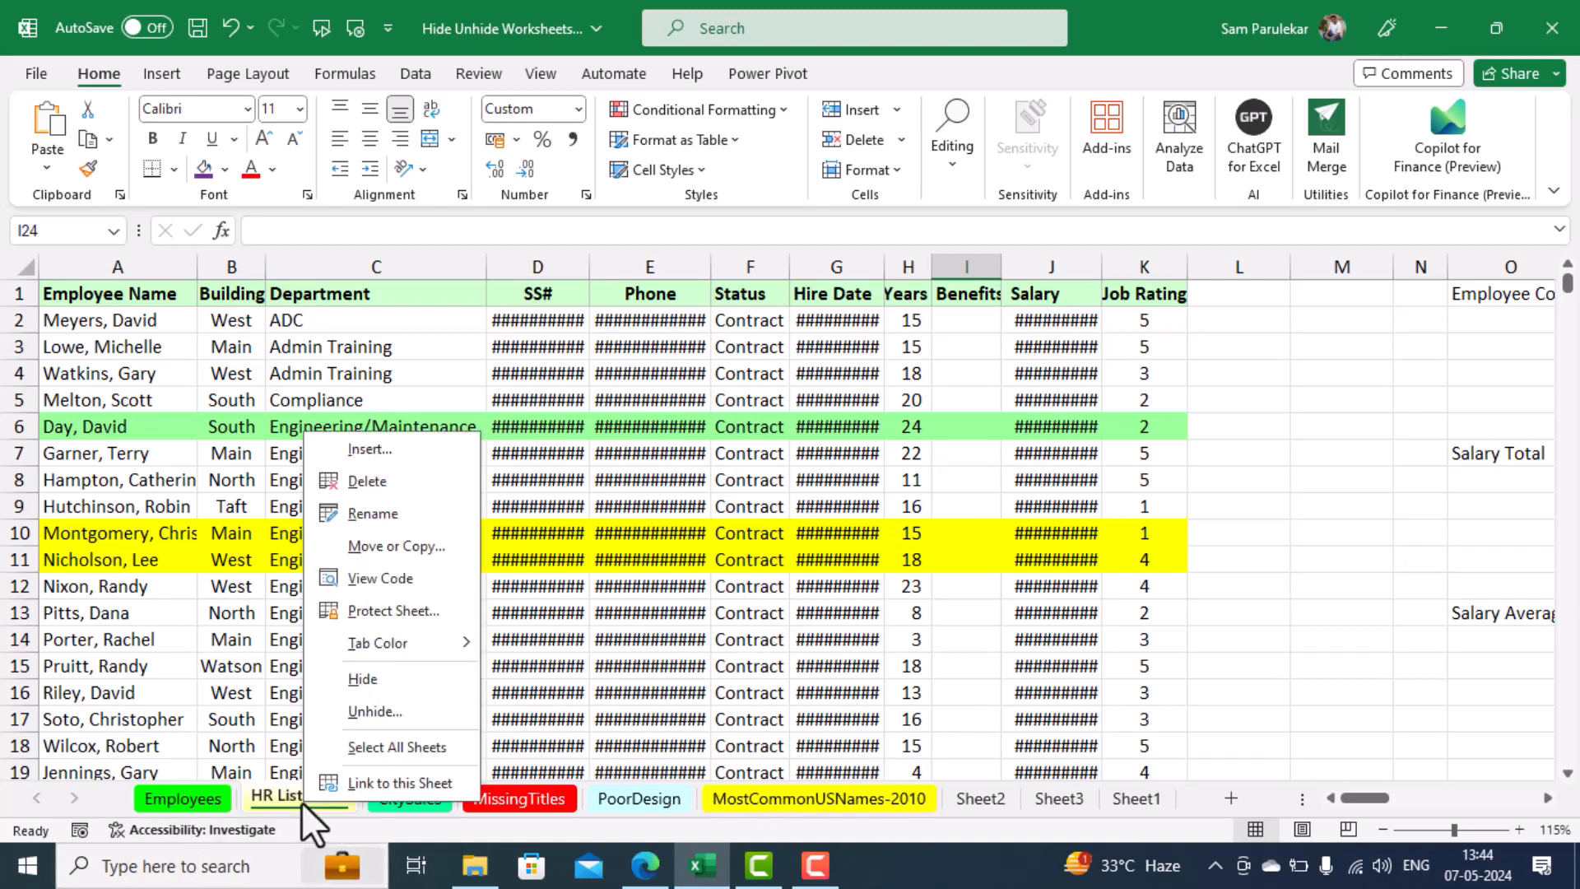
left_click(414, 712)
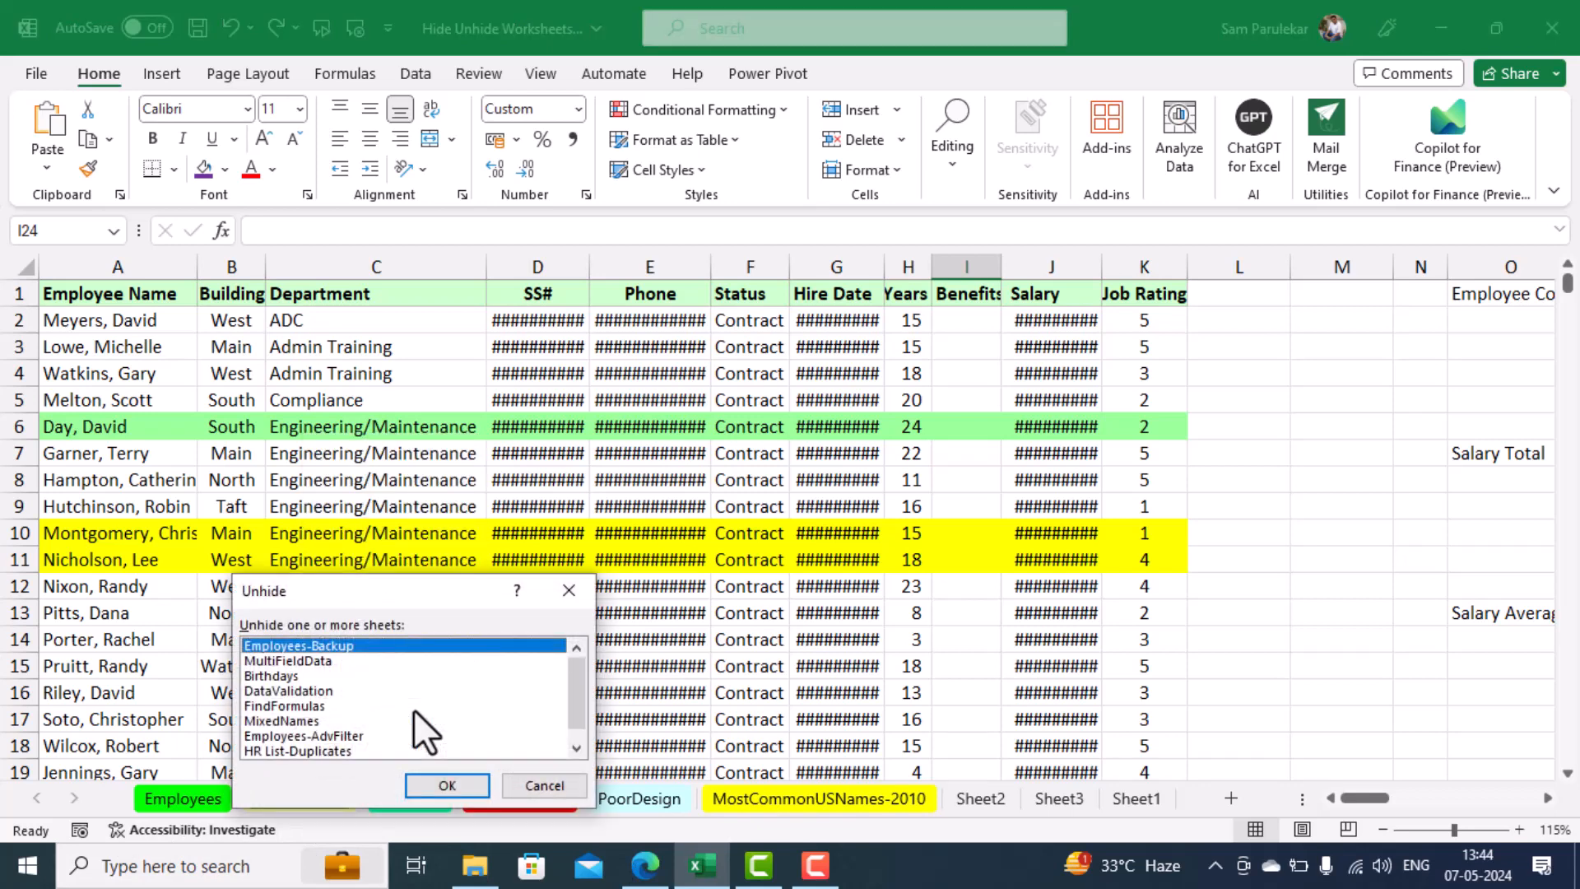
left_click_drag(398, 587, 658, 460)
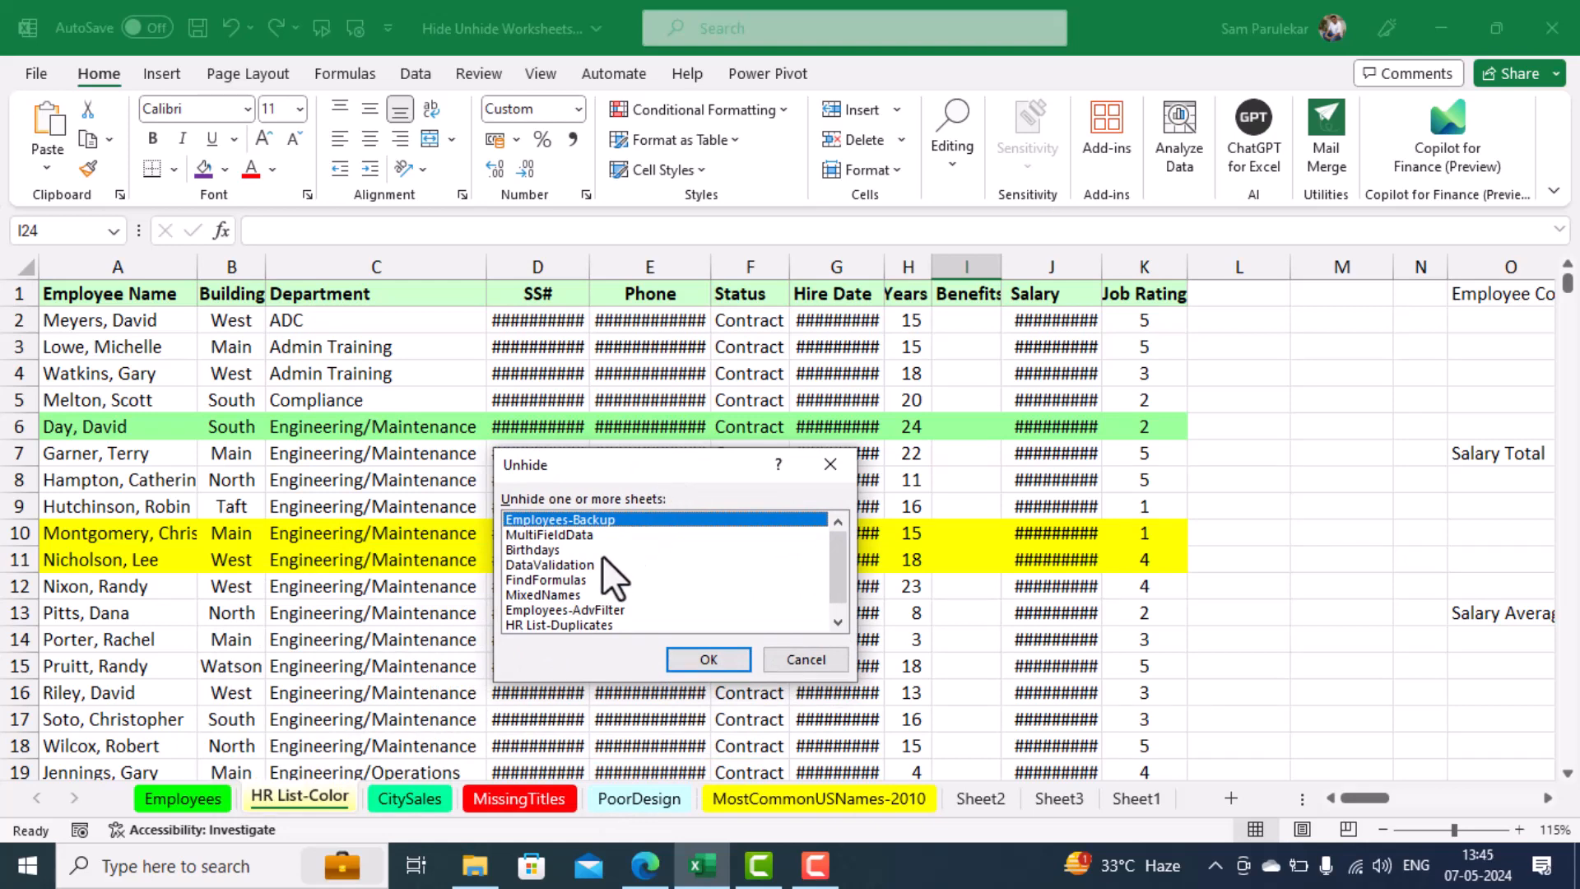
left_click(707, 661)
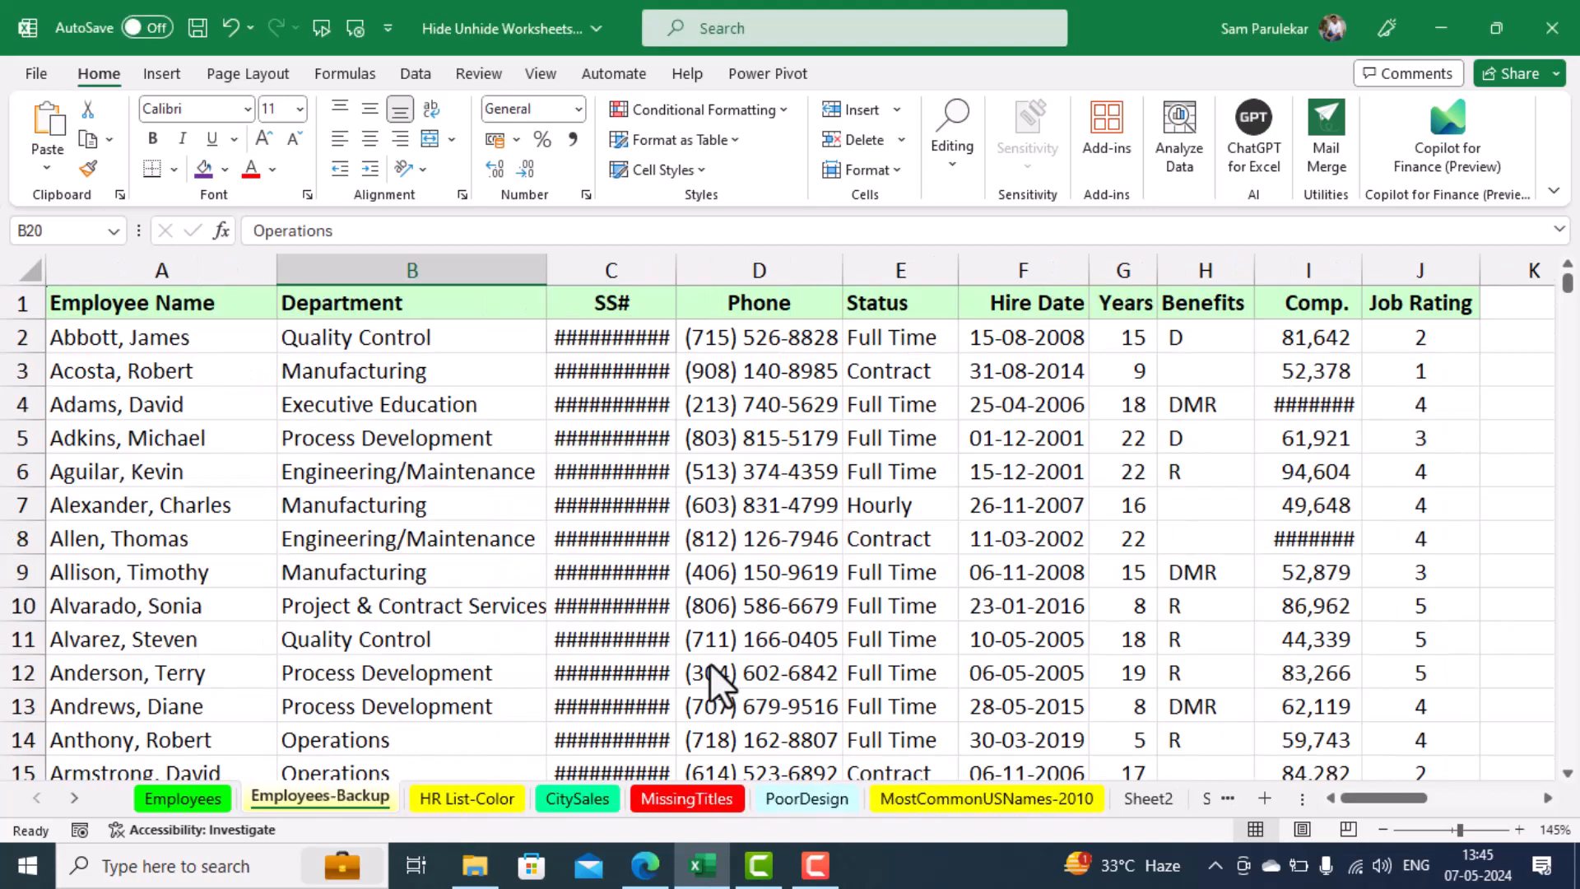
Unhide the MultiFieldData worksheet and the DataValidation worksheet, one at a time
right_click(339, 795)
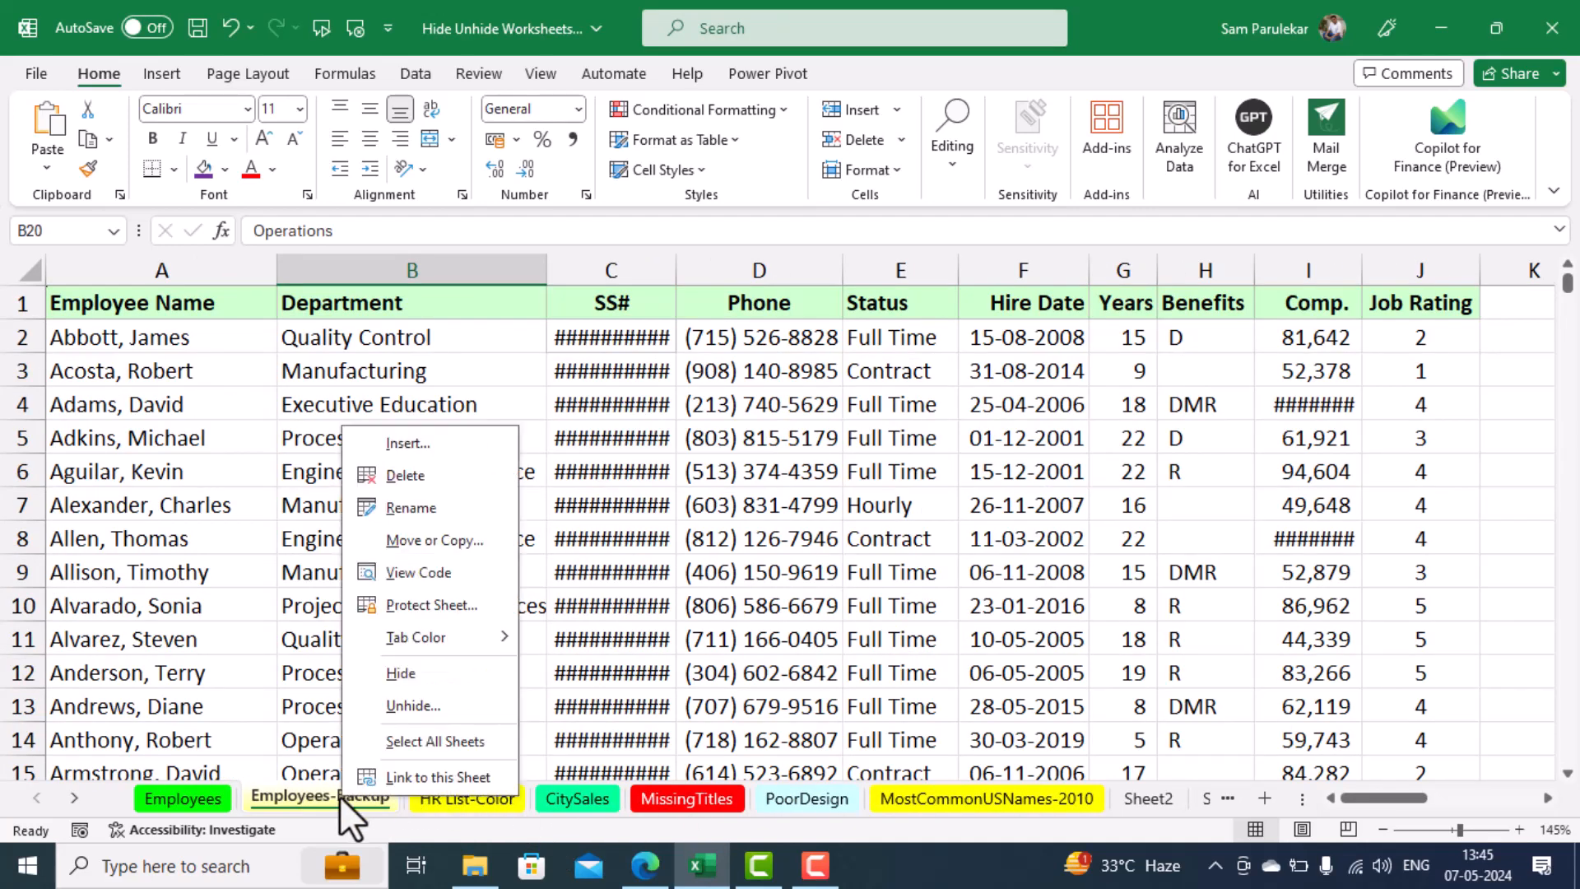
left_click(431, 701)
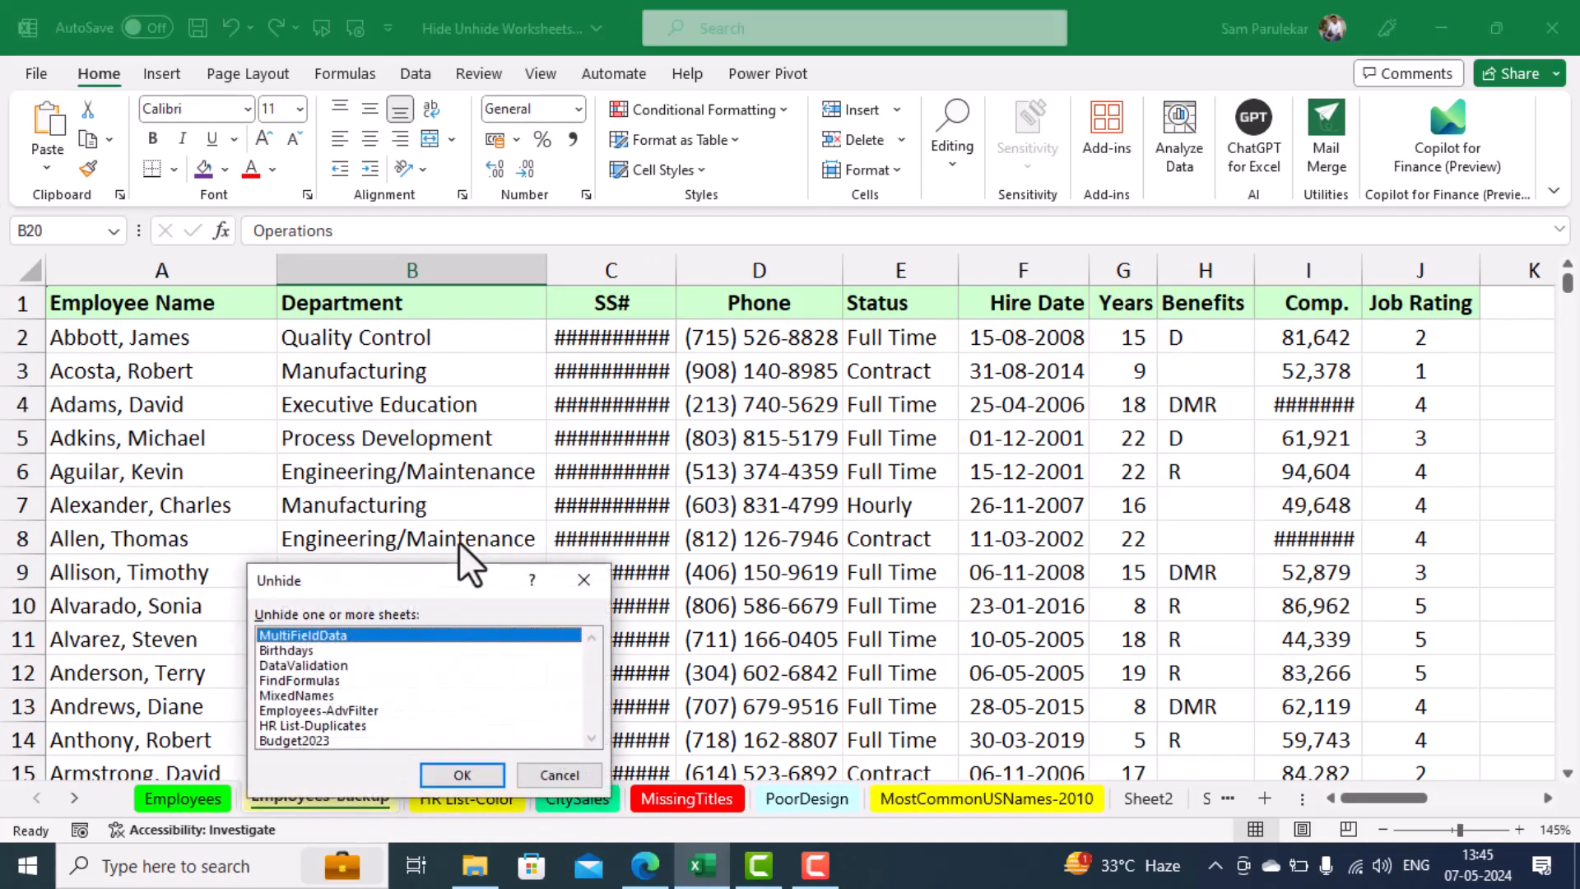
left_click(456, 773)
right_click(448, 795)
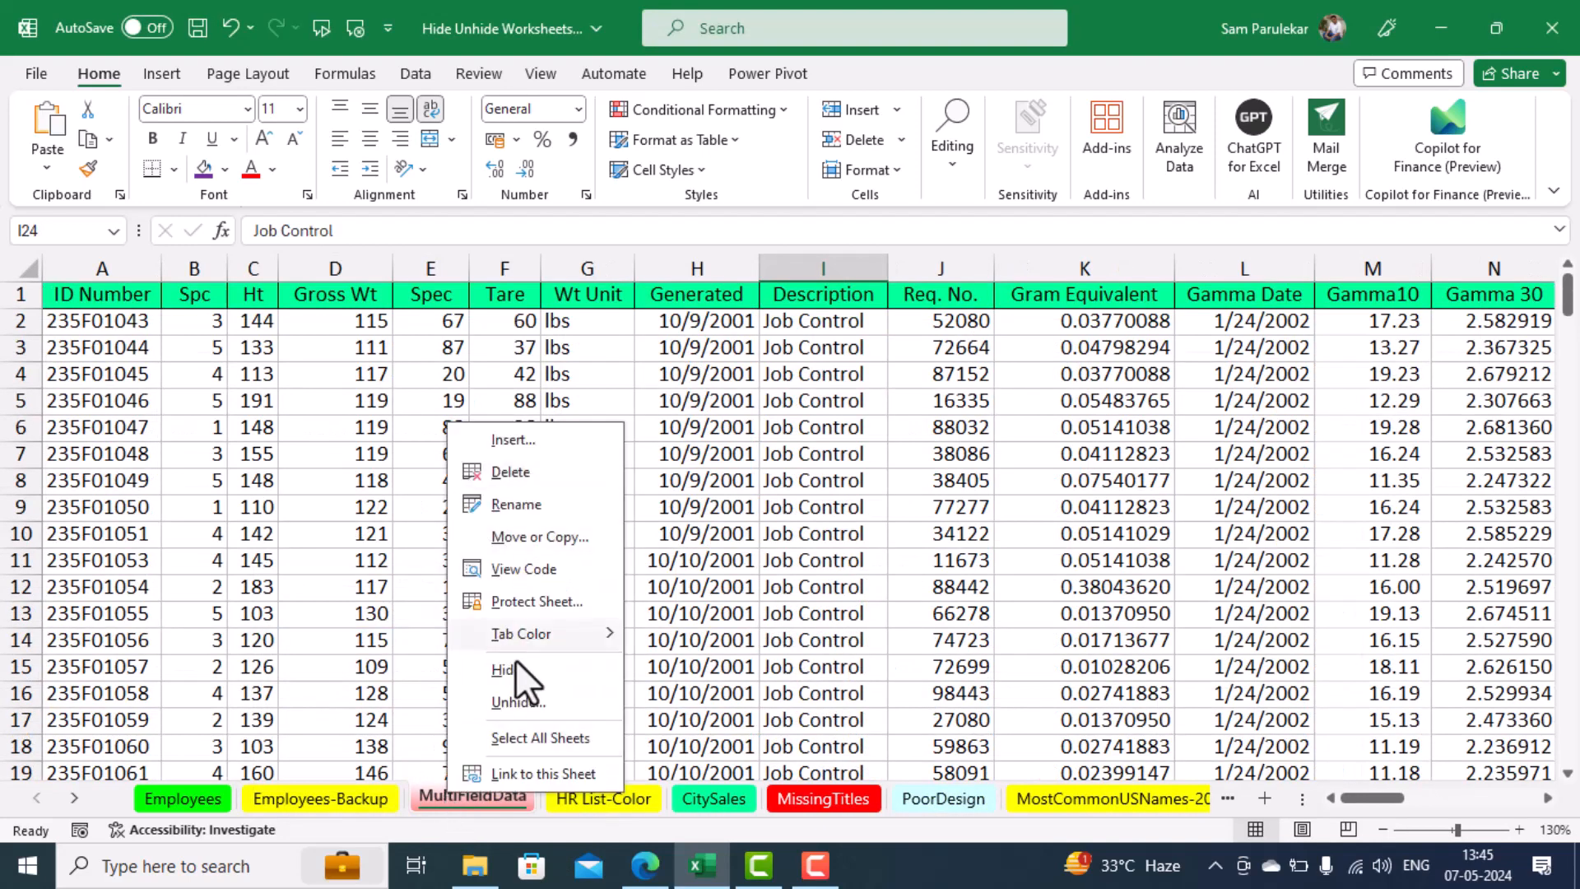
left_click(506, 703)
left_click(384, 669)
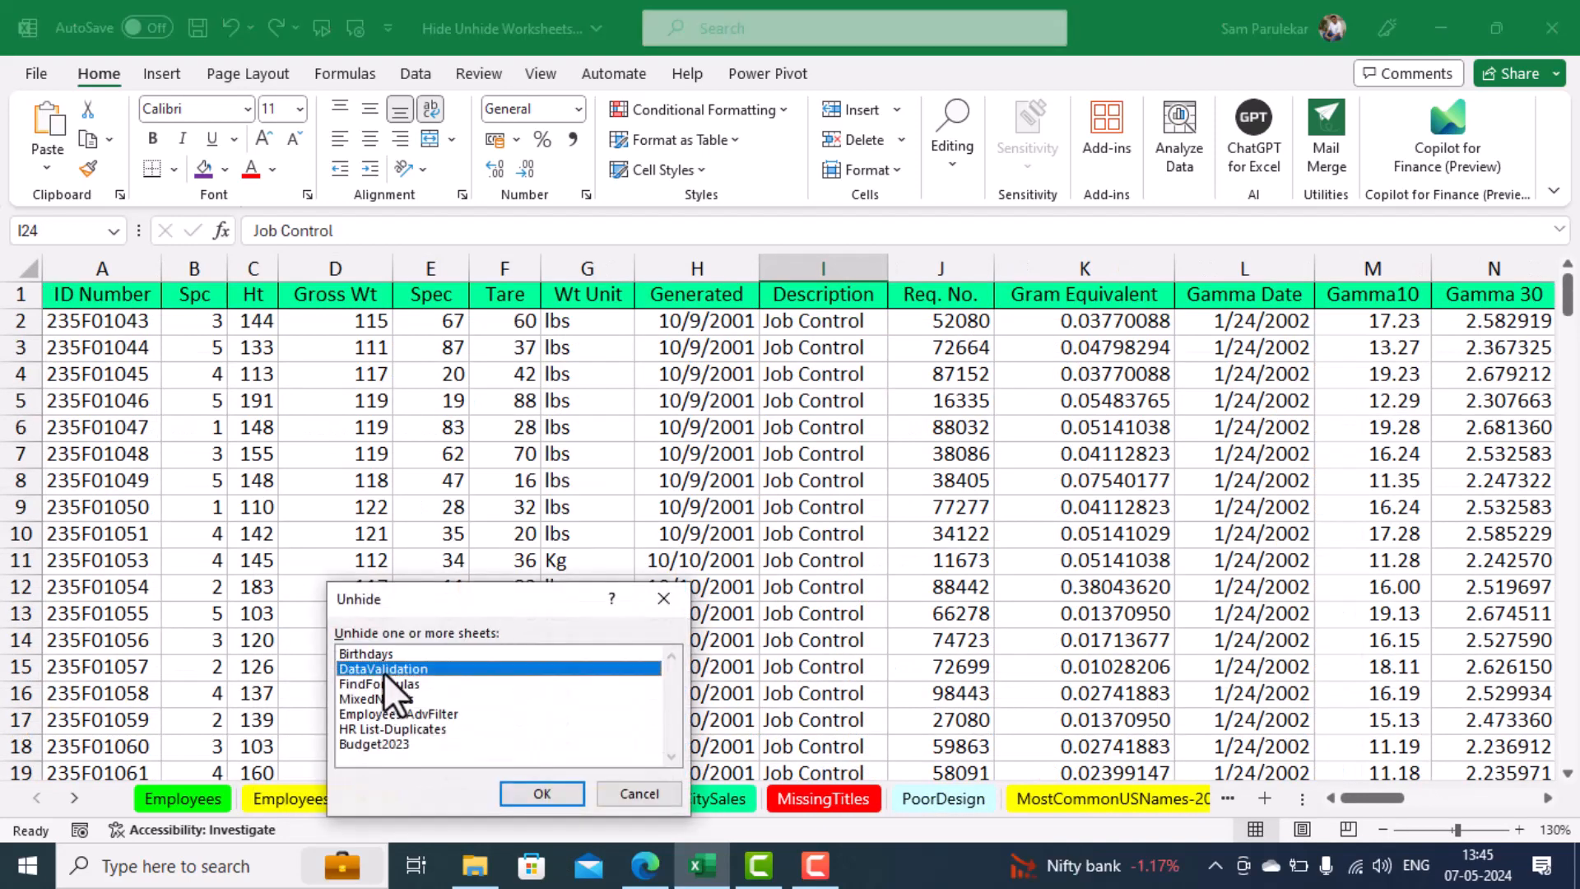
left_click(530, 796)
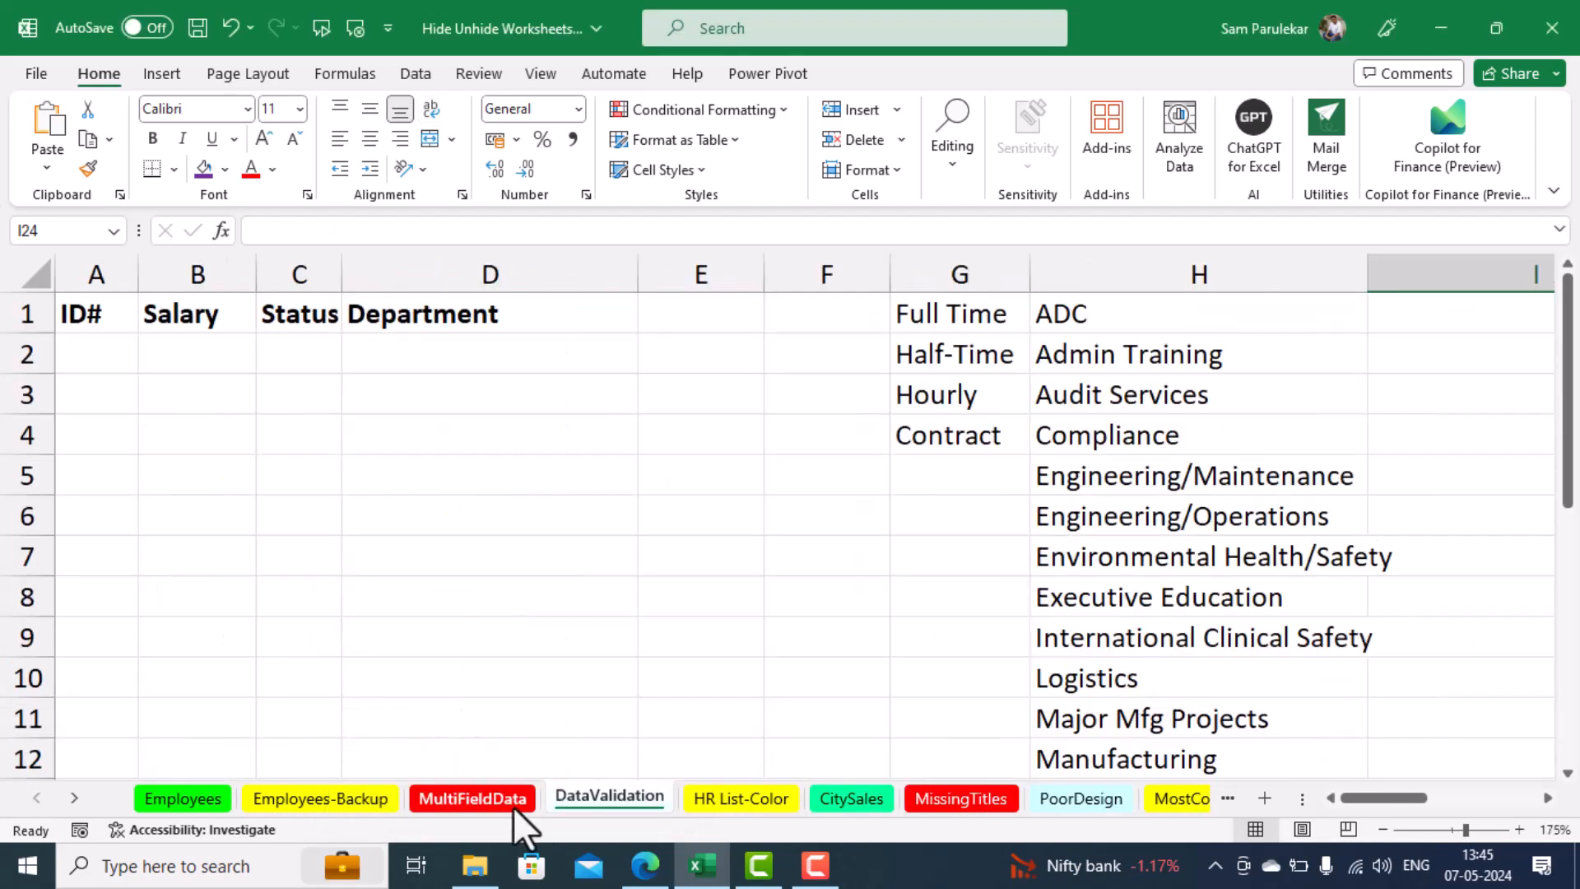
Unhide the Birthdays worksheet and the MixedNames worksheet separately, and select cell F5 on MixedNames
right_click(591, 800)
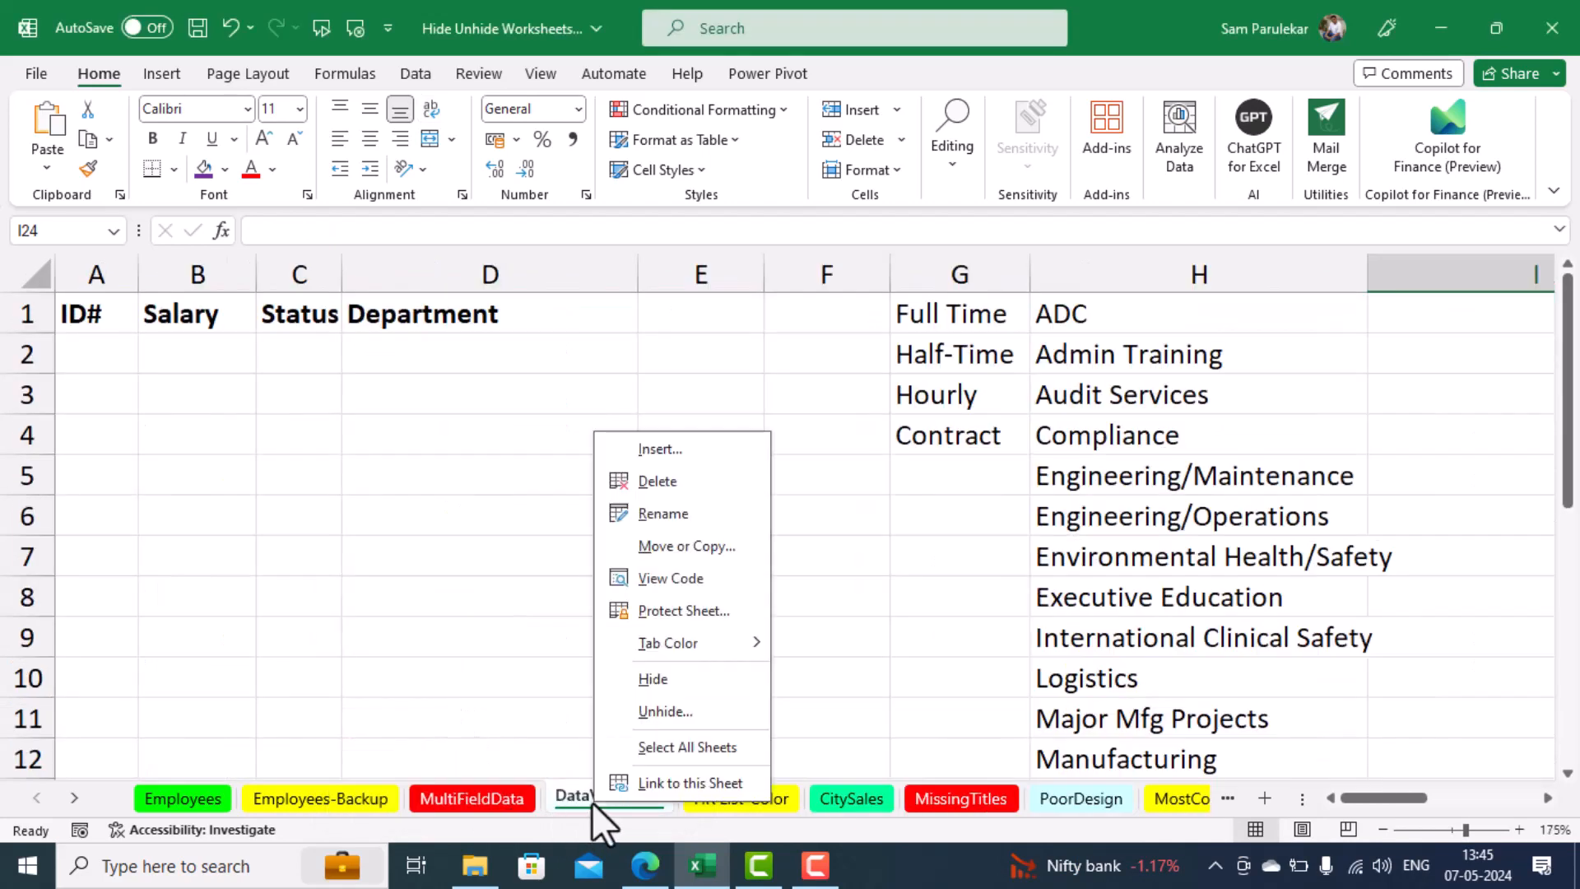
left_click(664, 712)
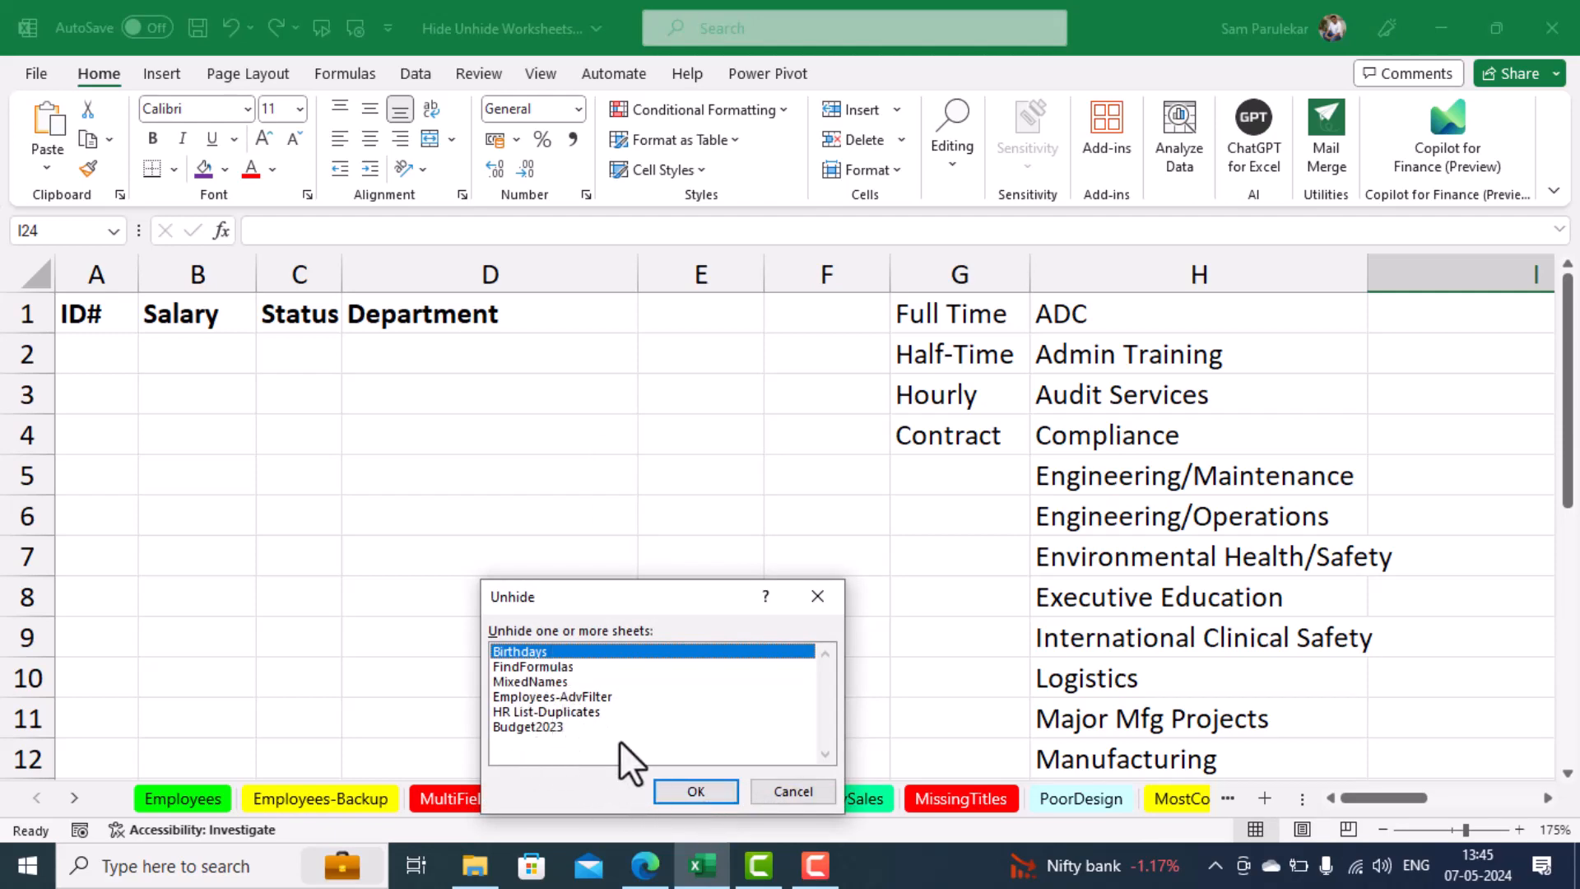
left_click(695, 796)
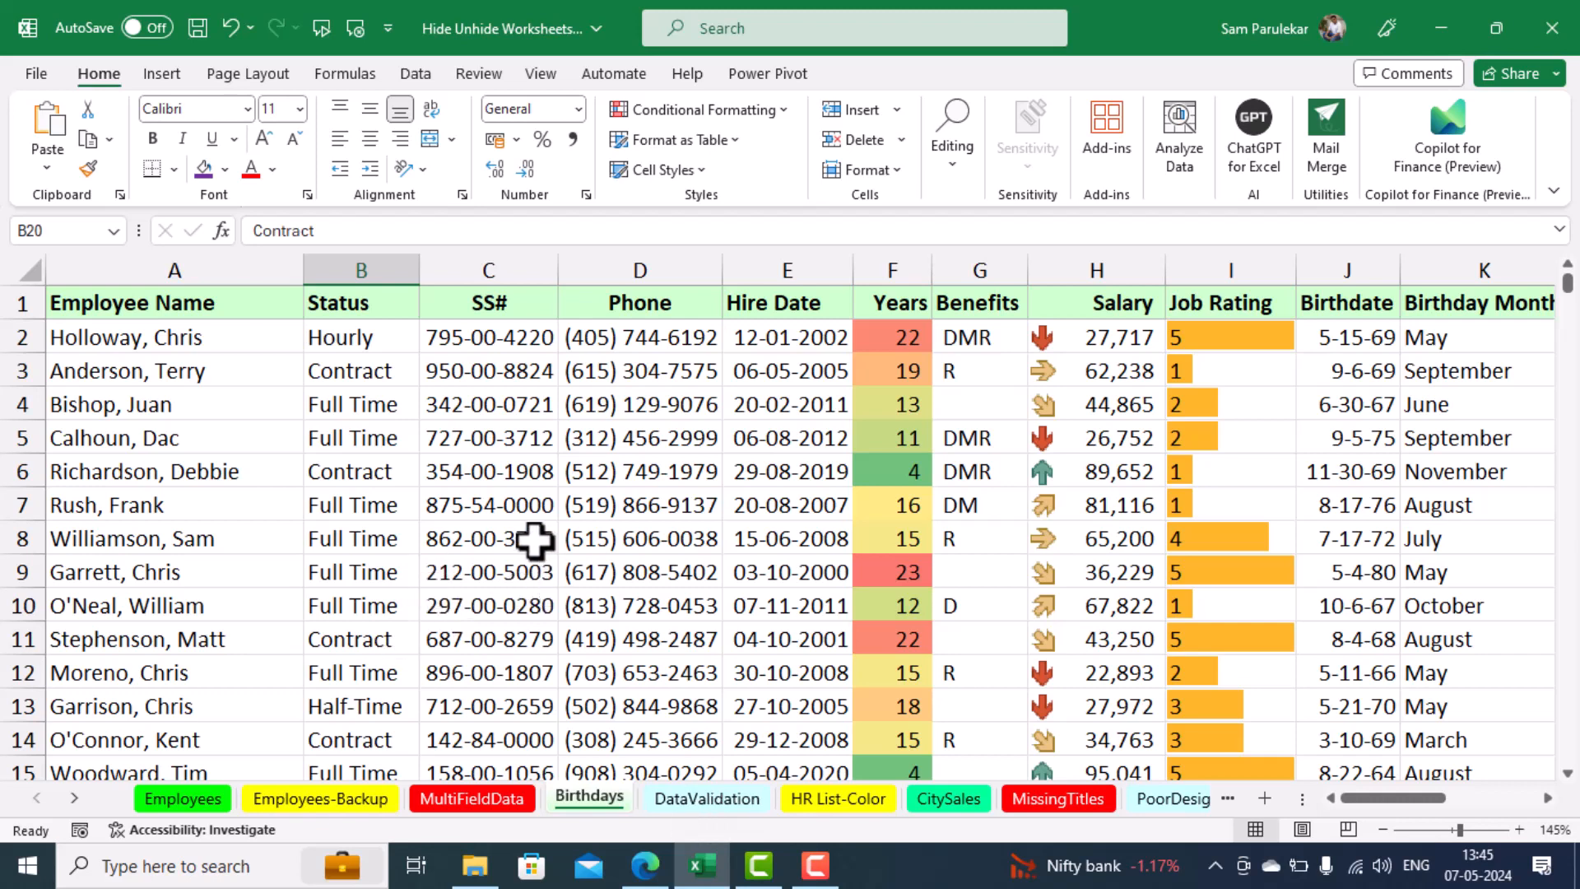
right_click(583, 796)
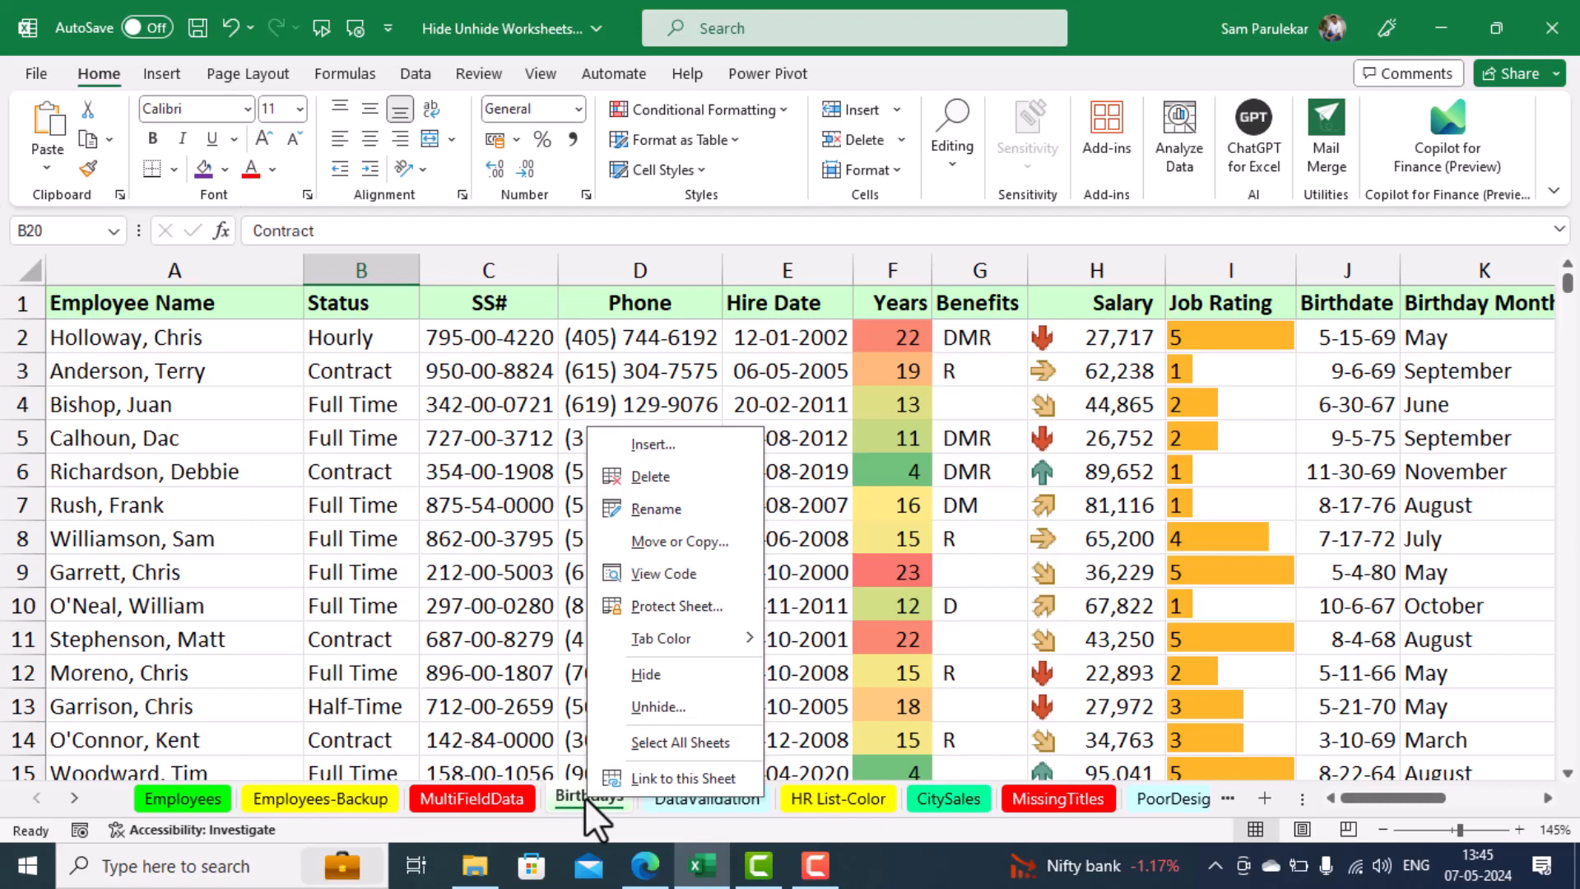
left_click(654, 714)
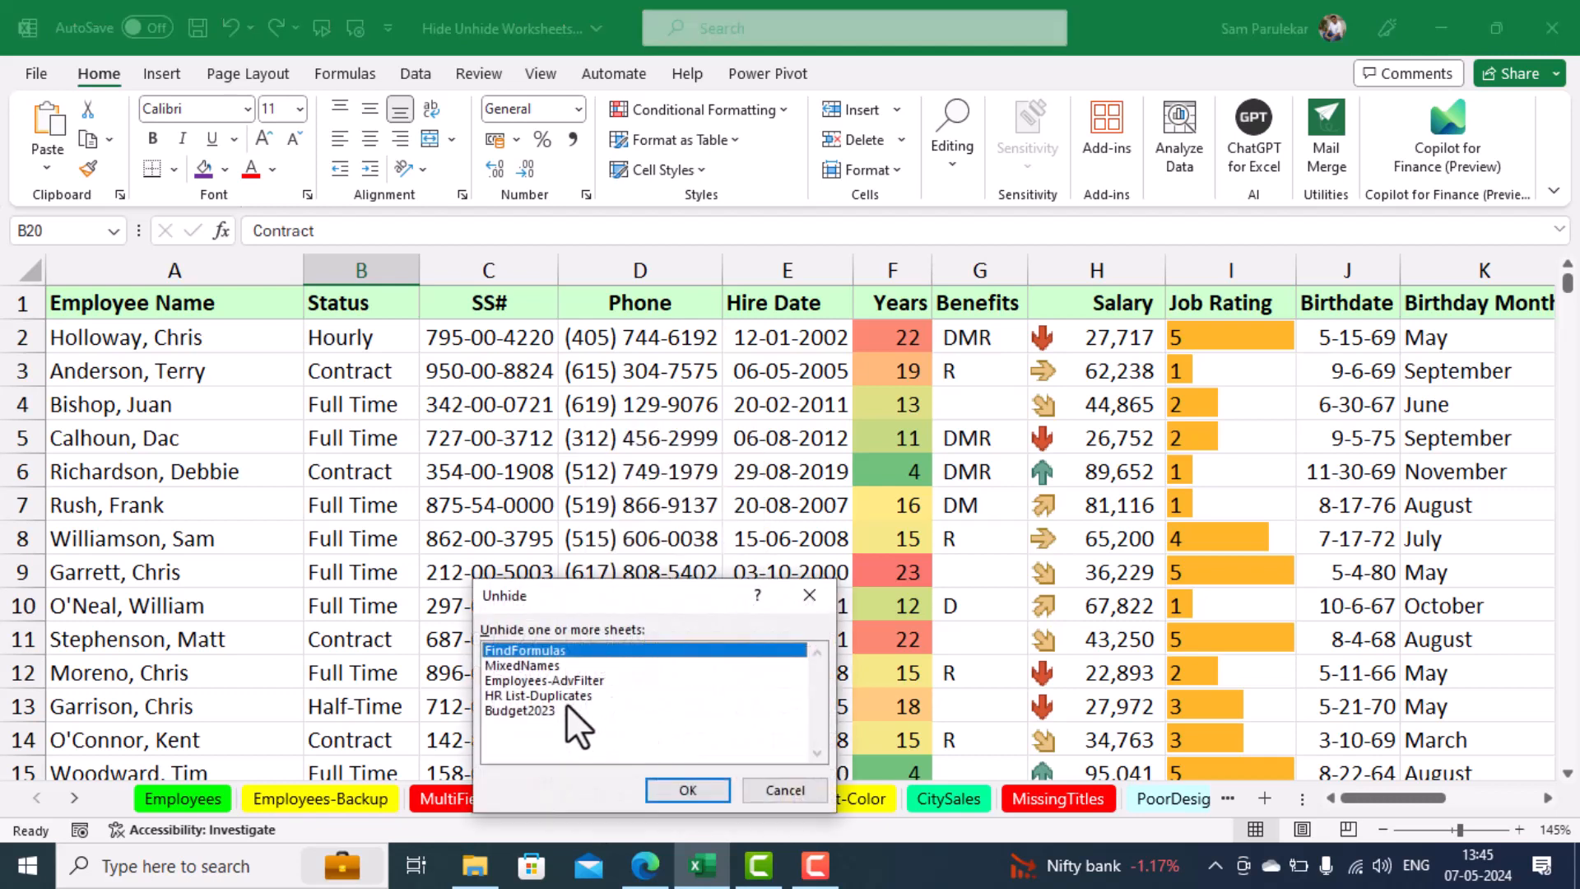
left_click(557, 667)
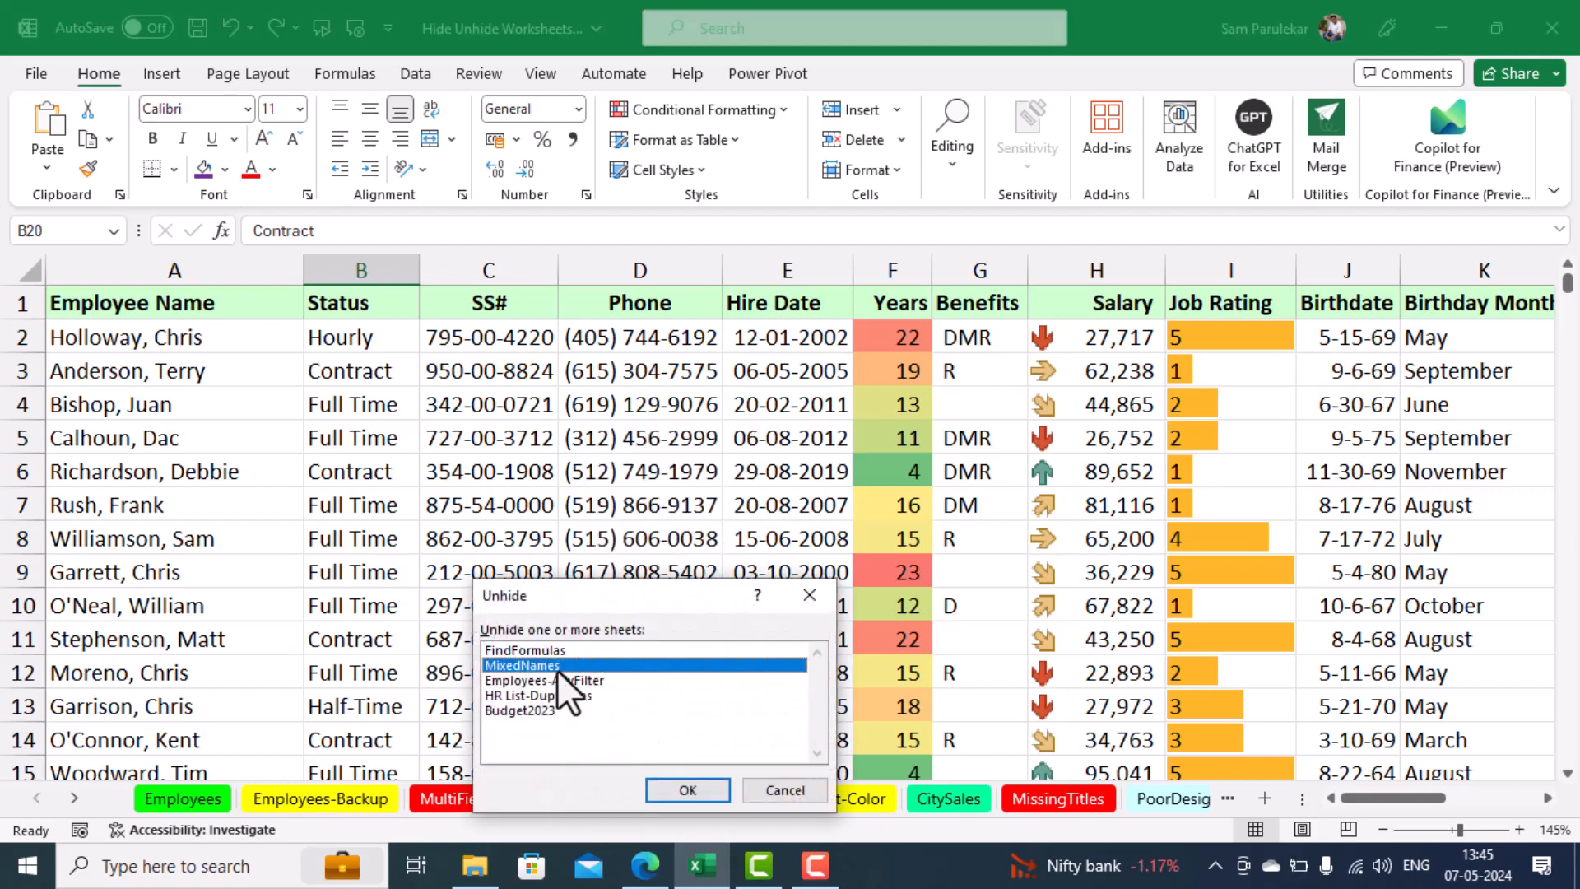
left_click(687, 790)
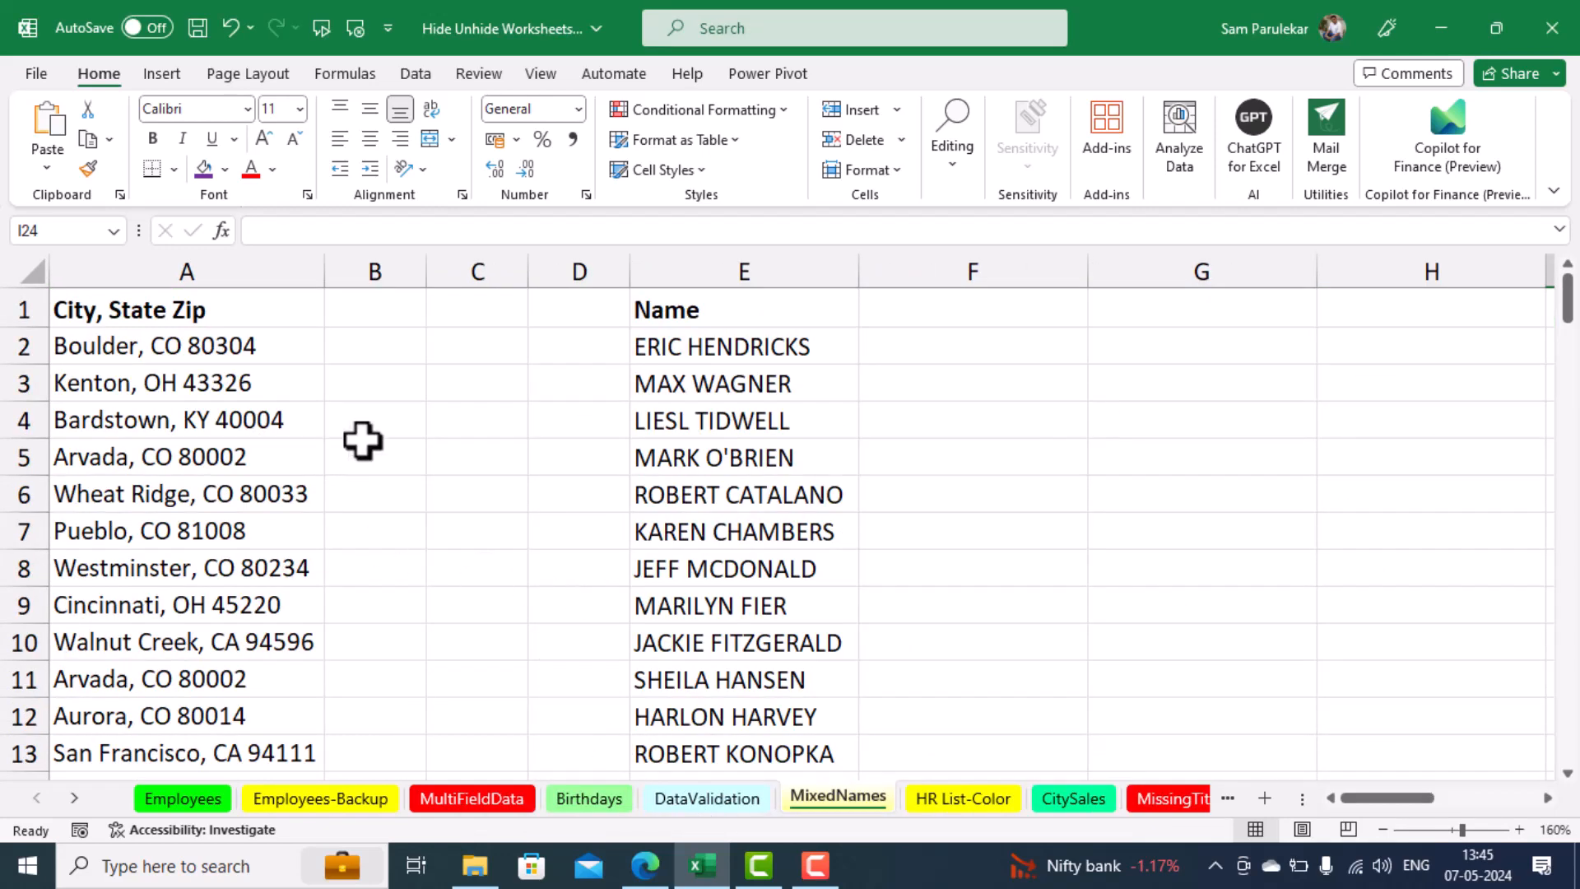
left_click(962, 462)
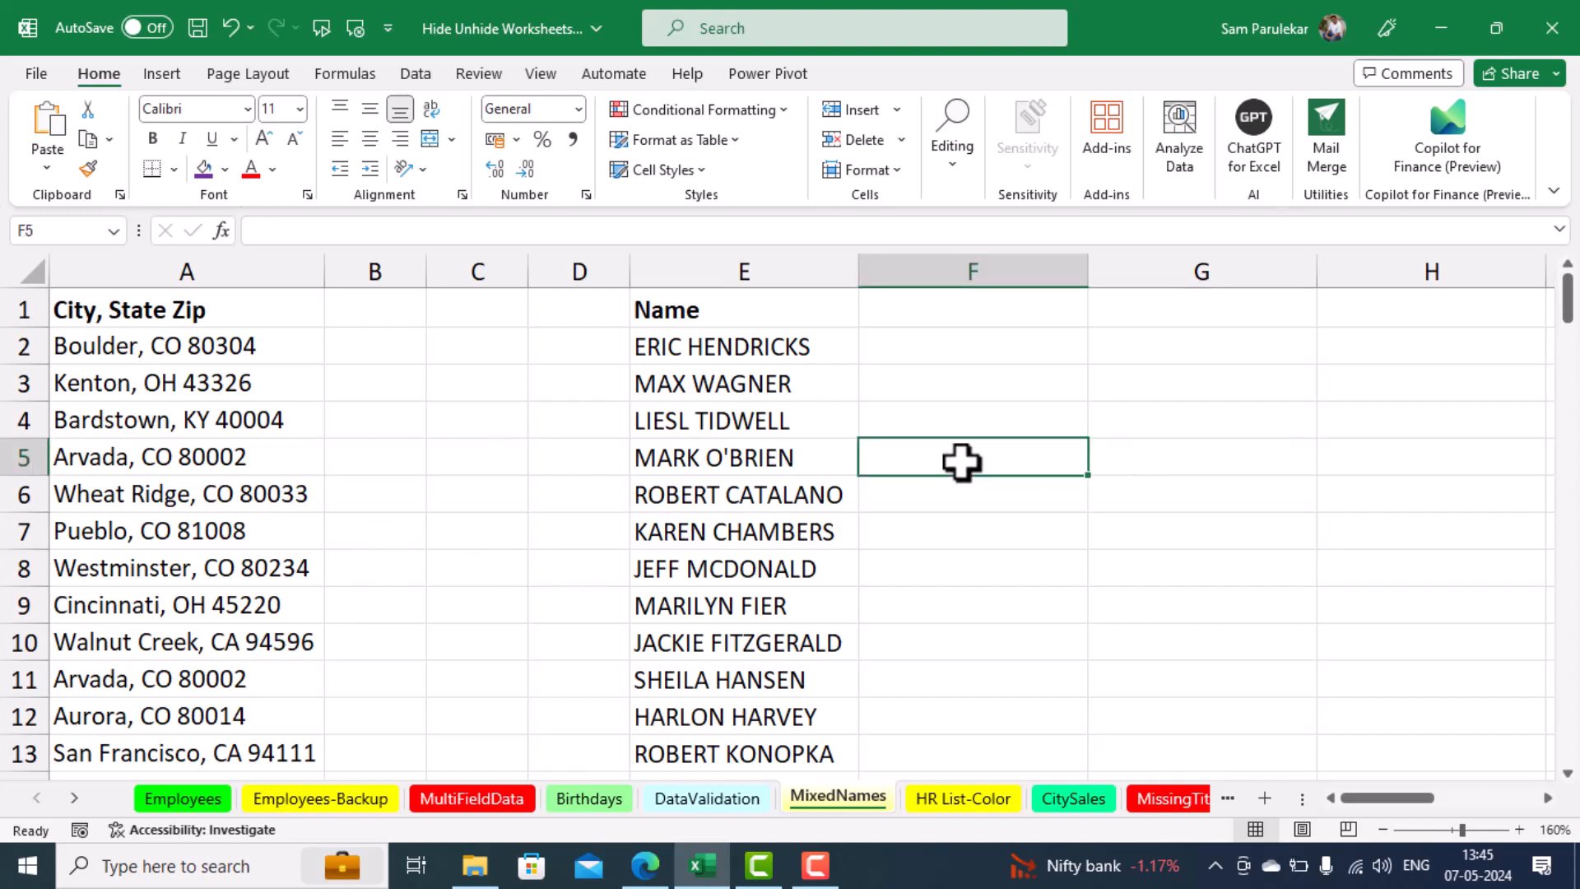
In the Visual Basic editor, go through the sheets' properties and set the MissingTitles sheet's Visible property to 2 - xlSheetVeryHidden
key("alt+F11")
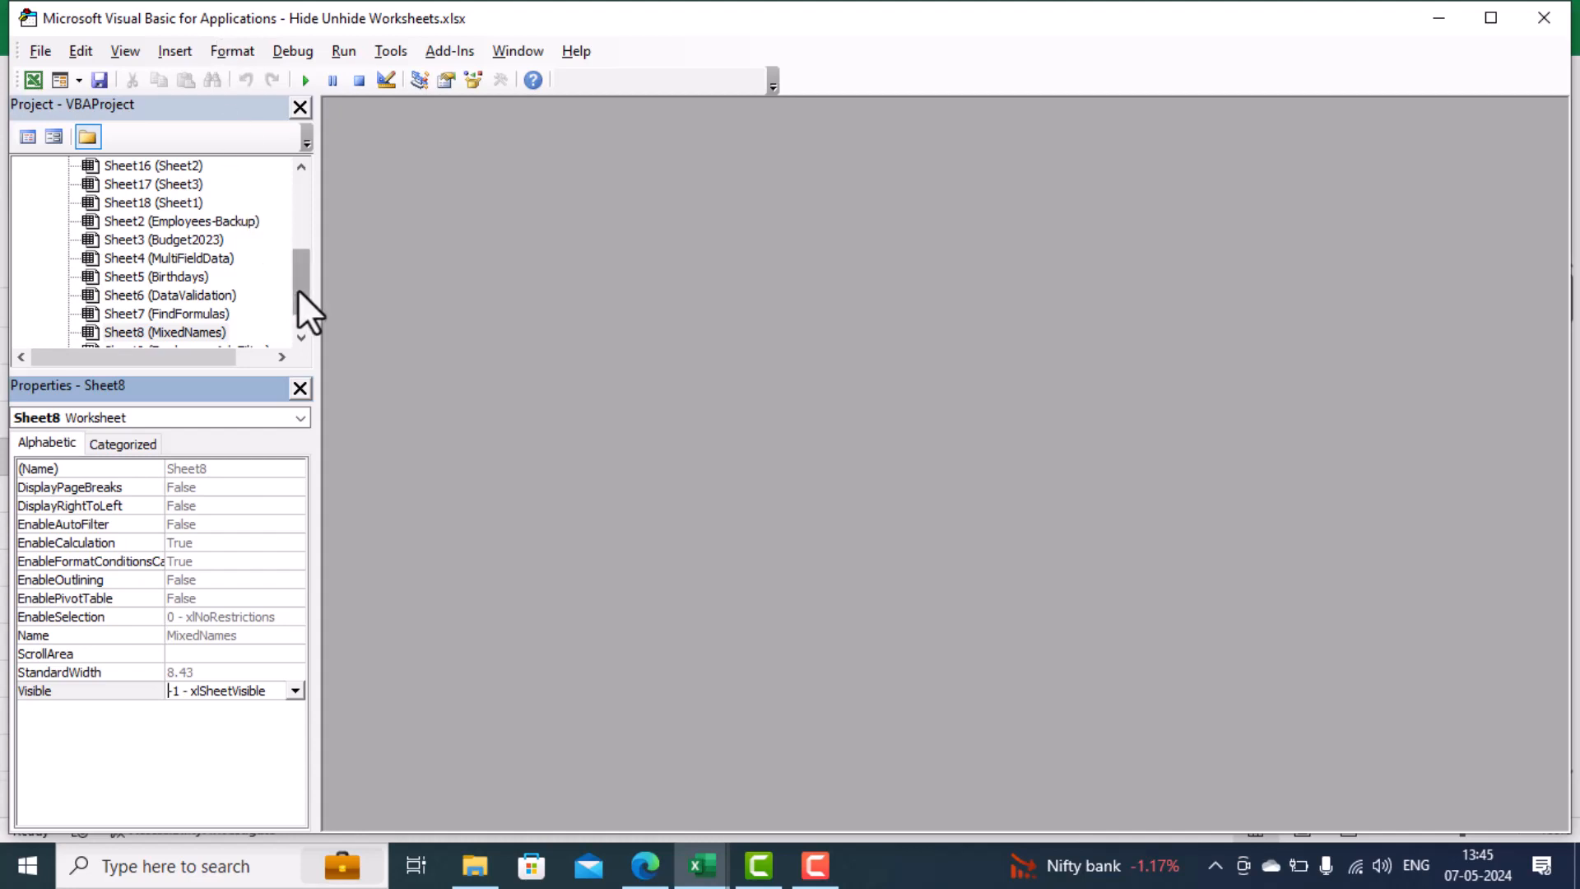
left_click_drag(298, 289, 296, 203)
left_click(194, 245)
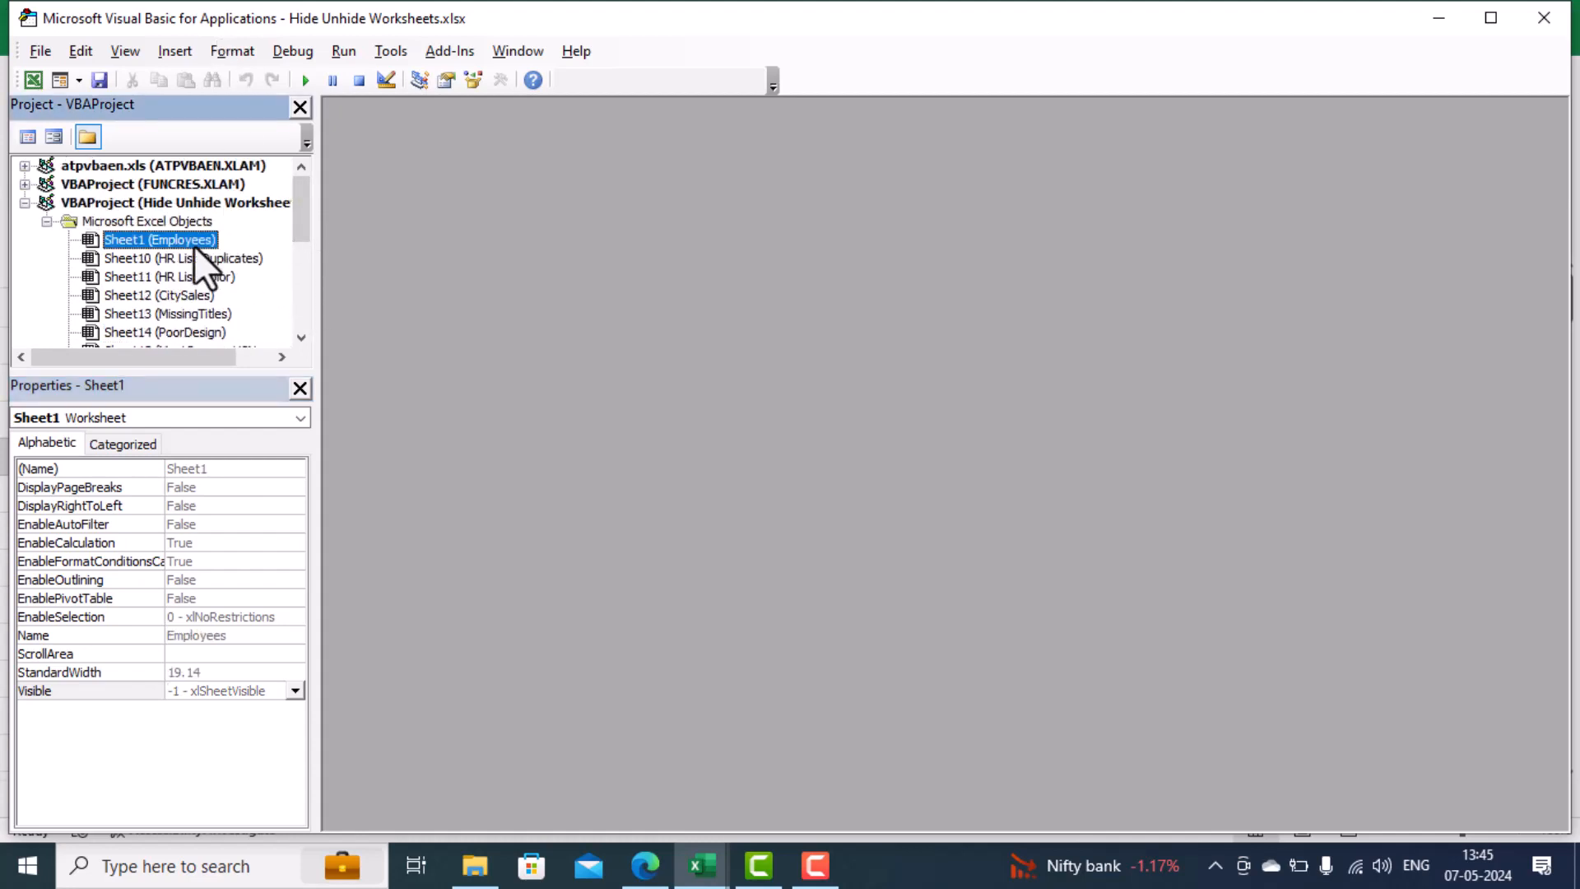
left_click(196, 260)
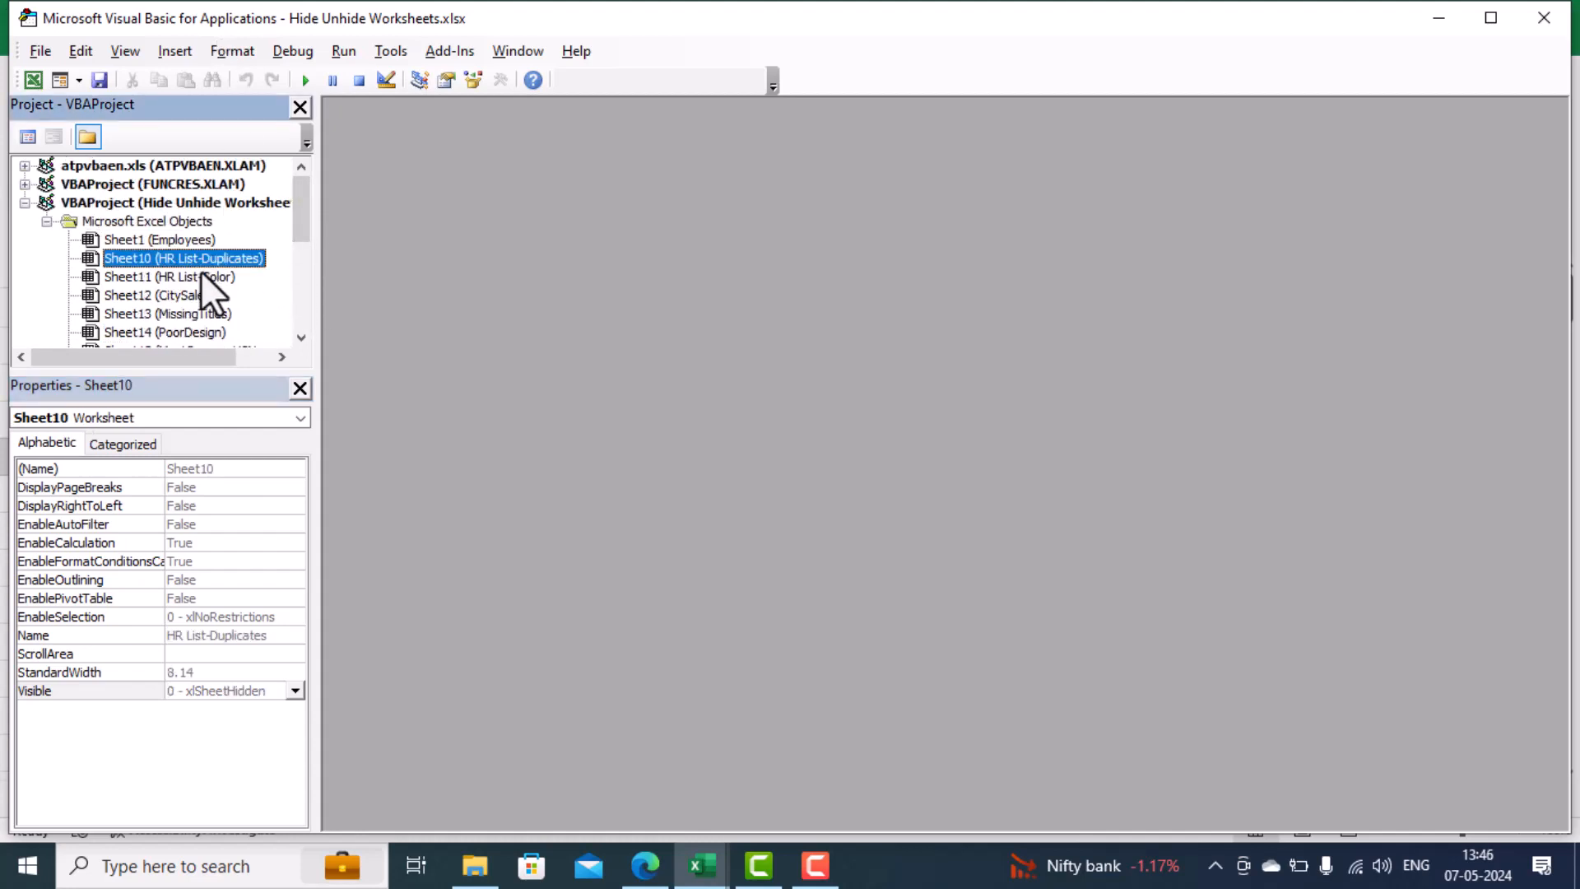
left_click(202, 276)
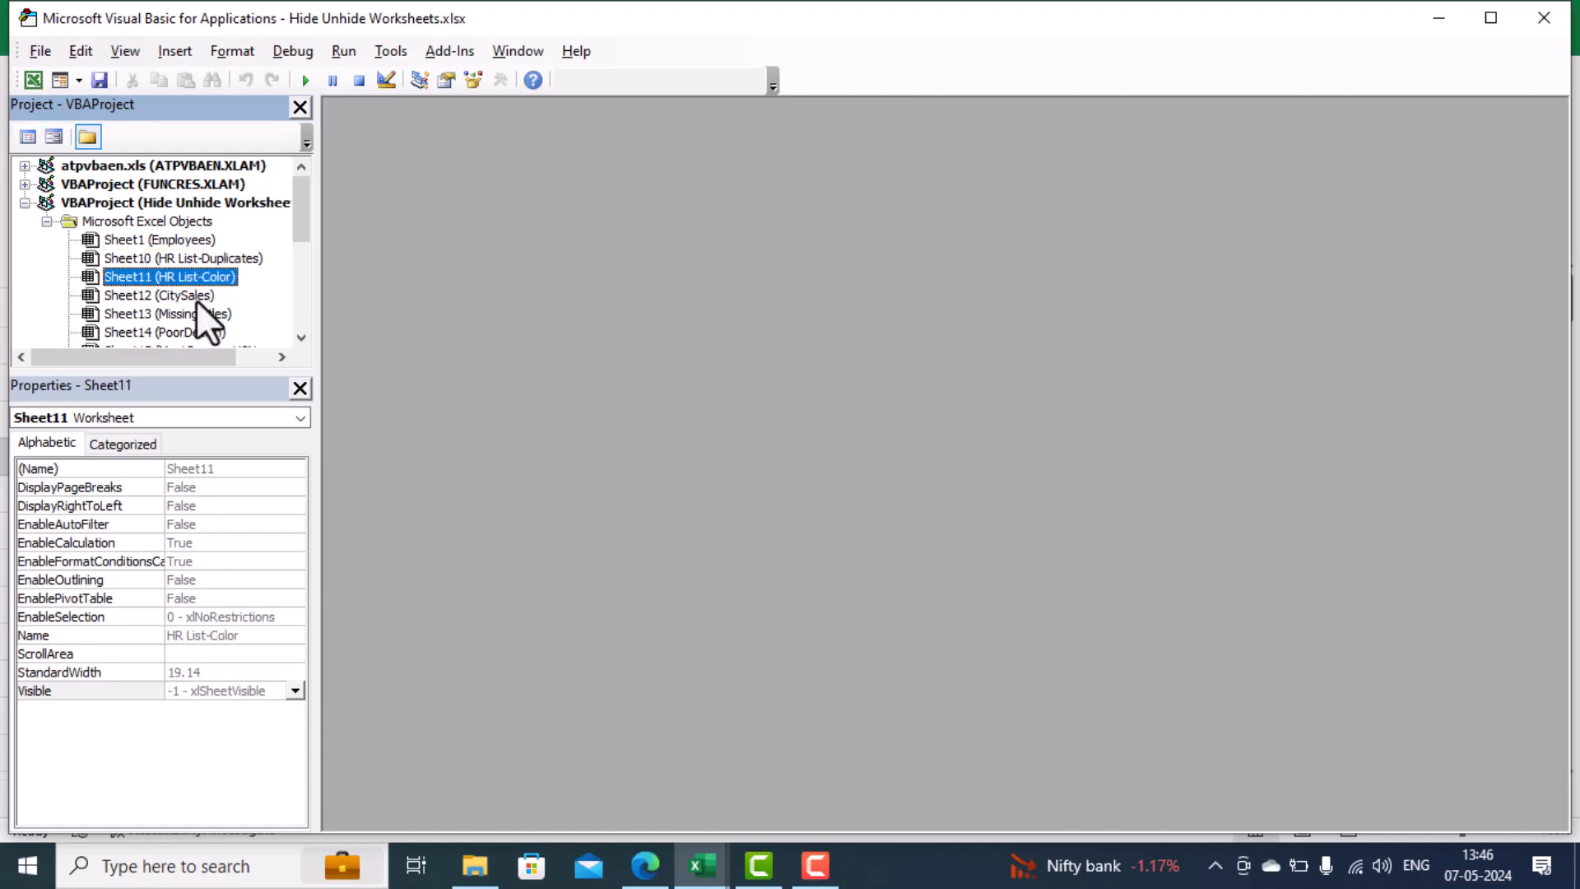
left_click(197, 298)
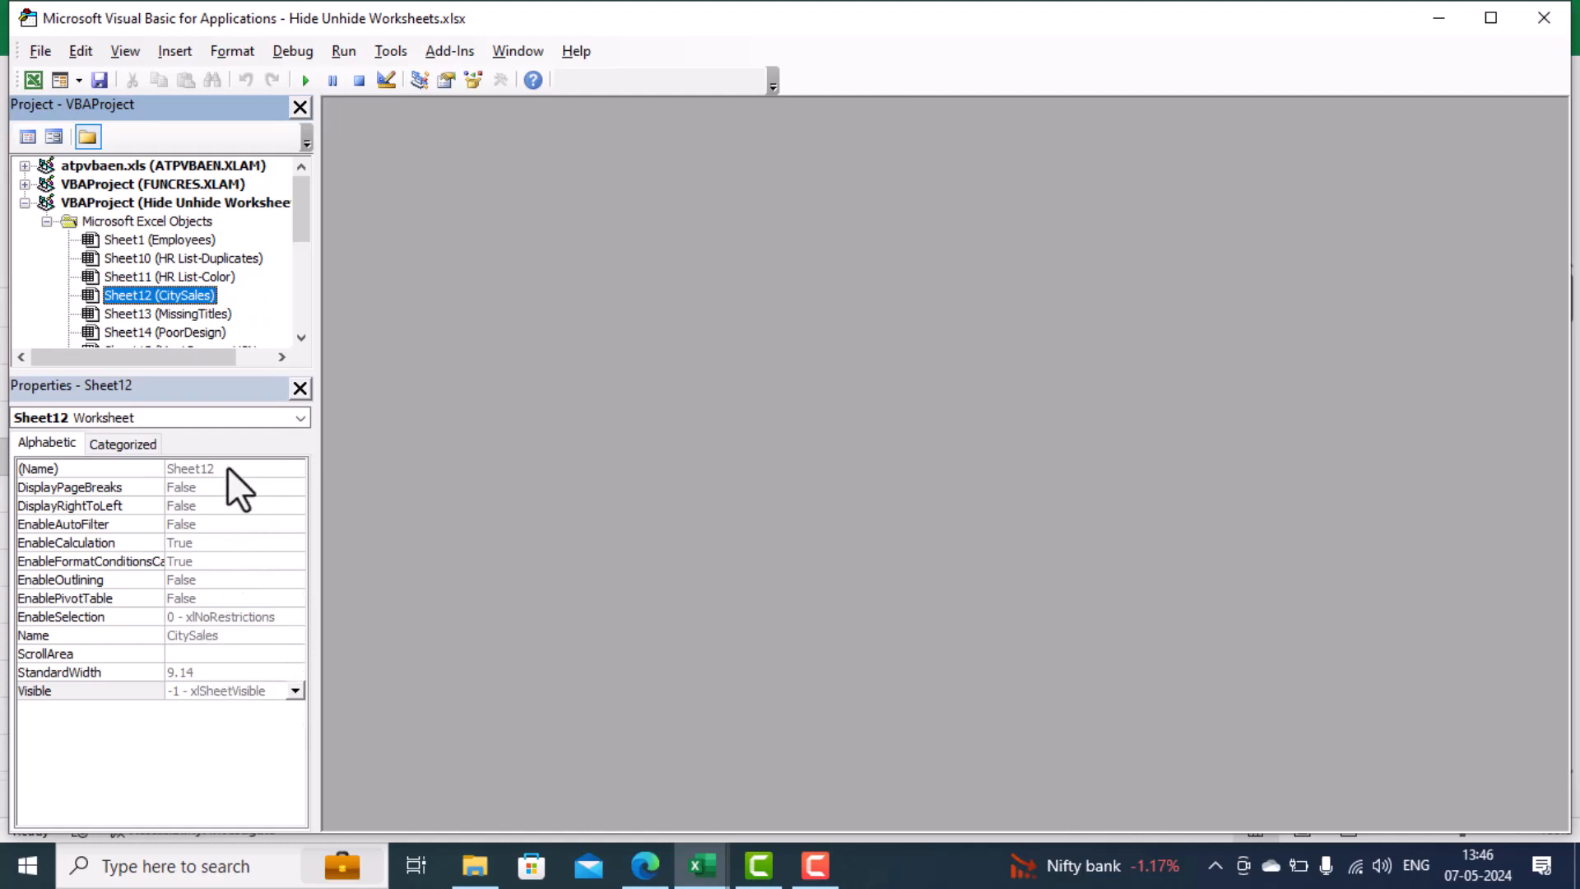
left_click(190, 311)
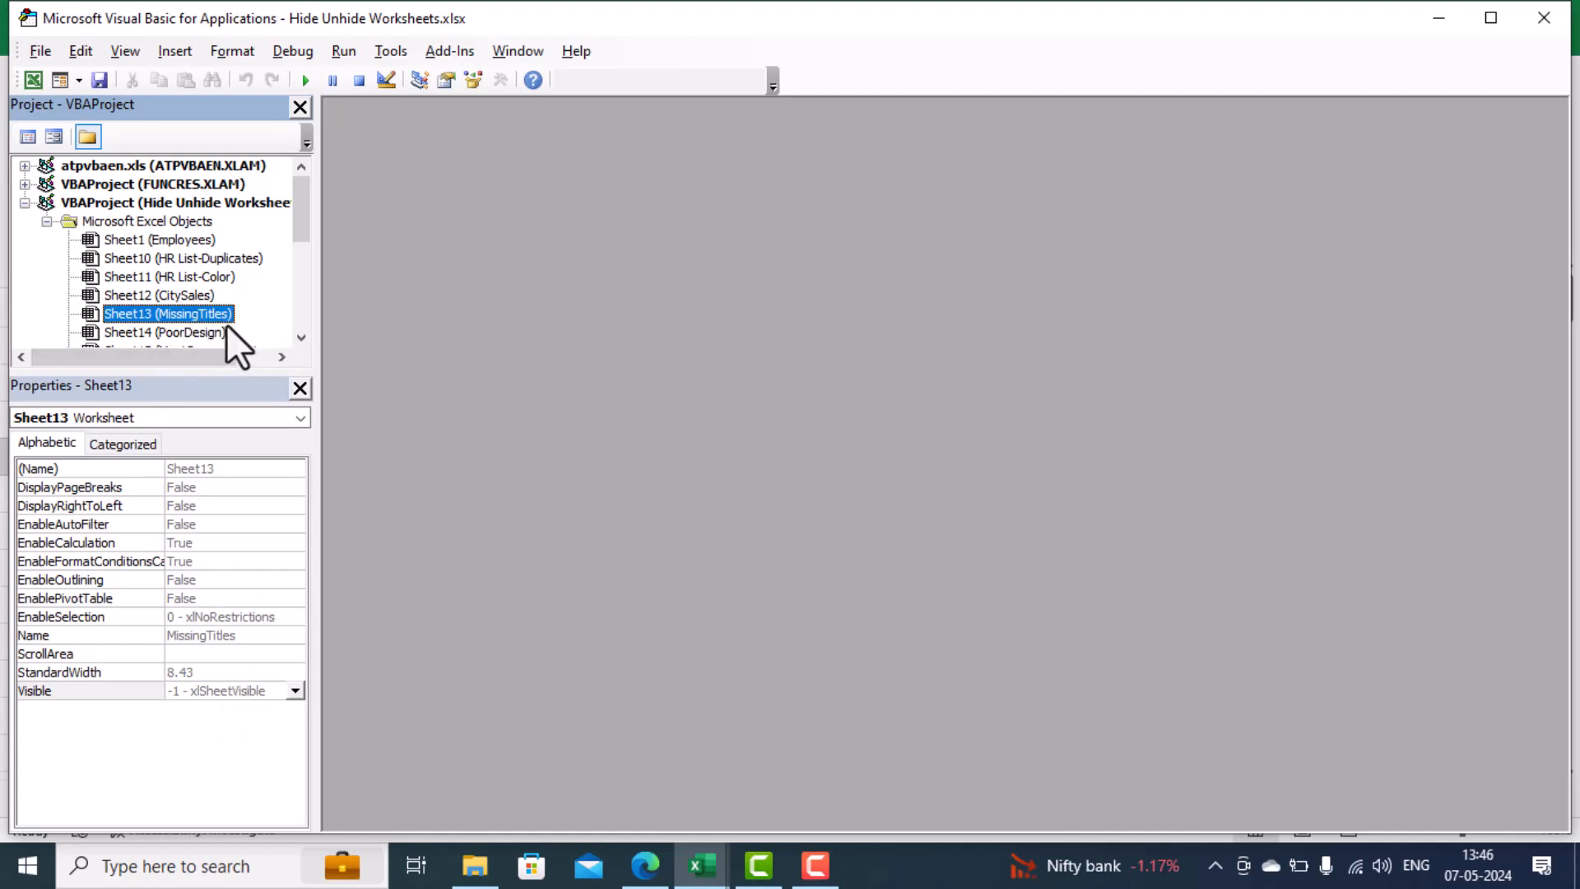
left_click(293, 692)
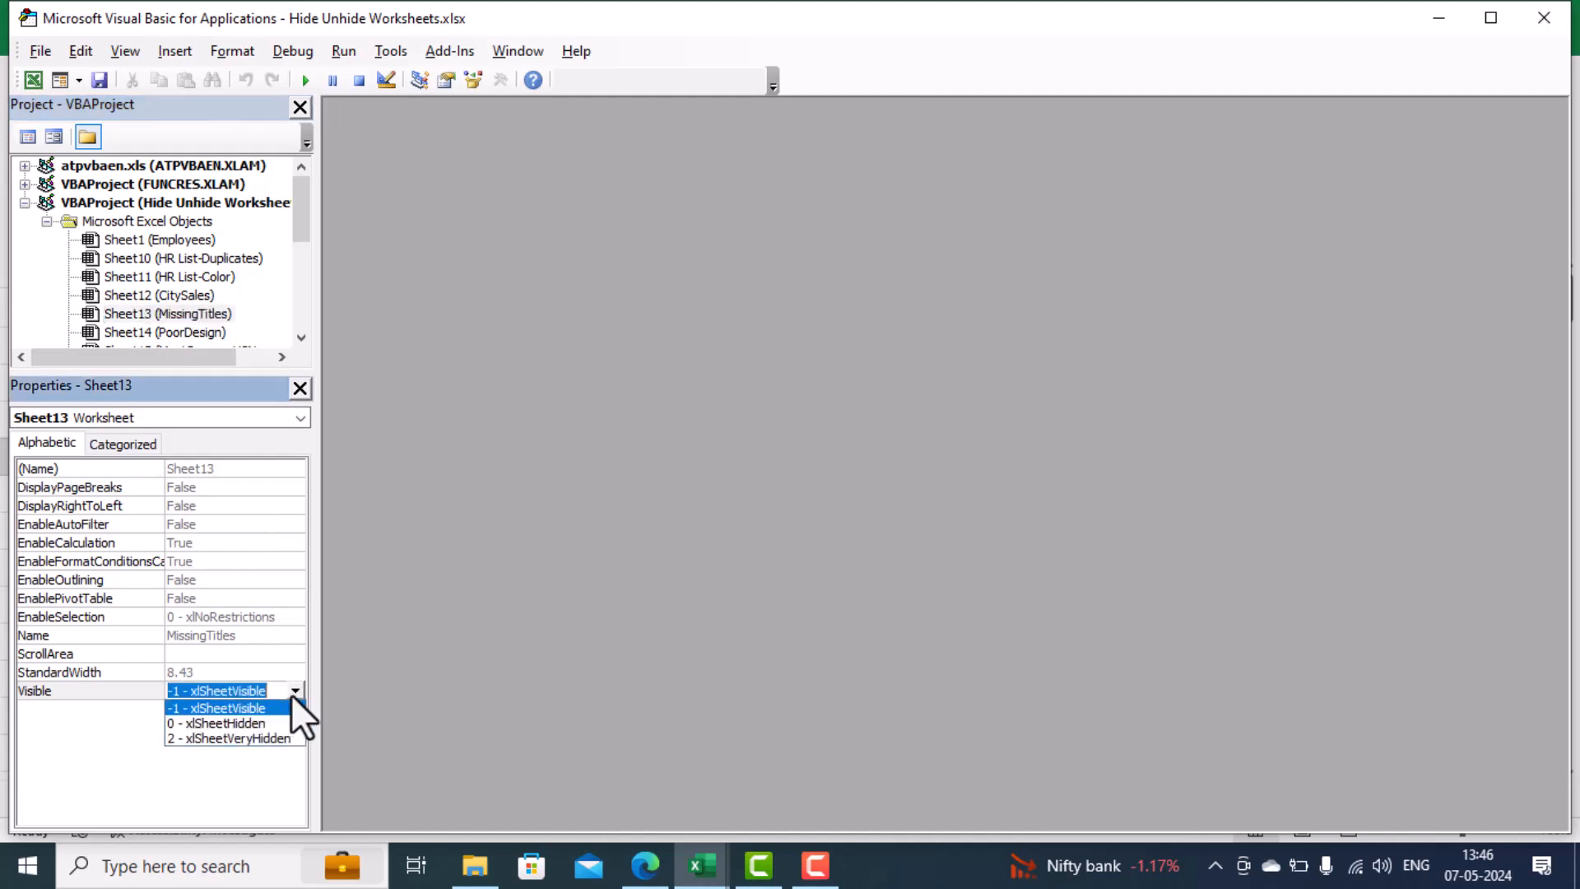
left_click(266, 740)
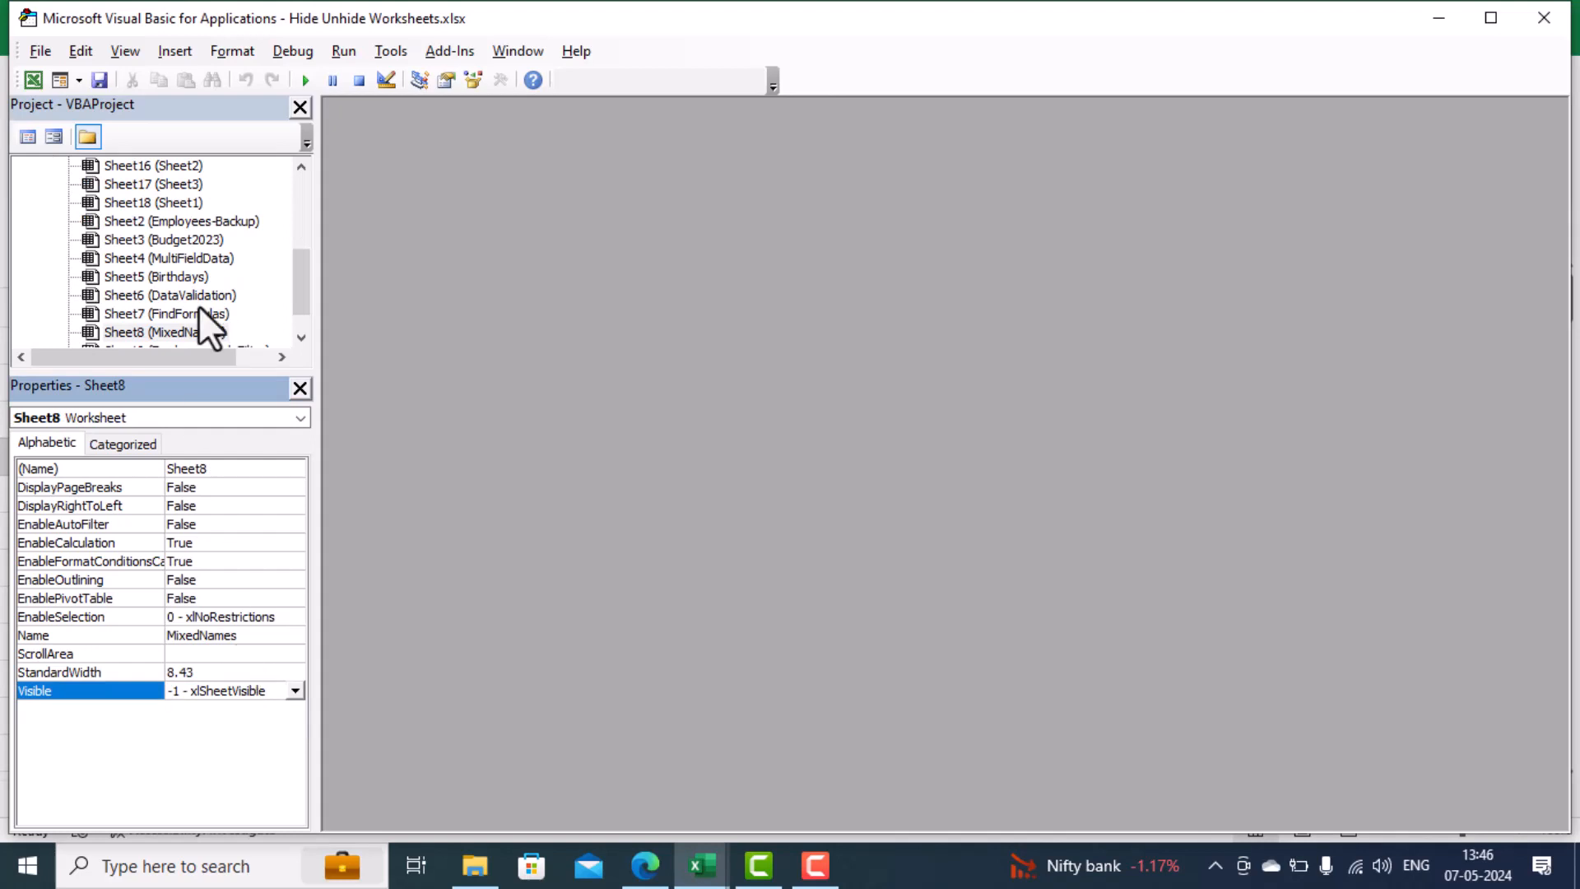
Return from the Visual Basic editor to the workbook and check the list of hidden sheets for MissingTitles
left_click(295, 288)
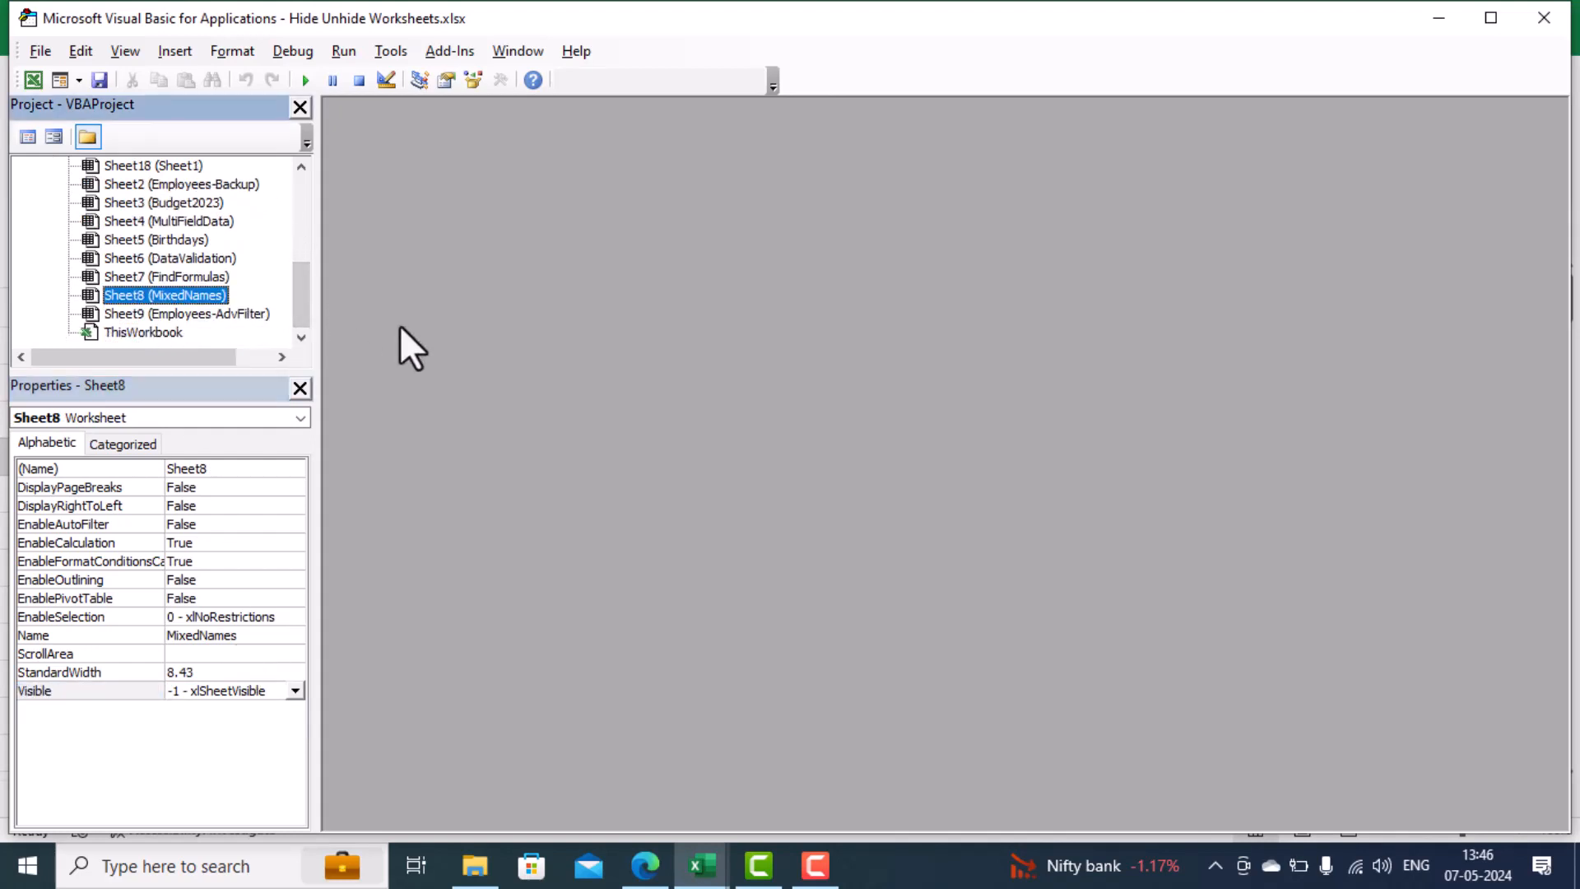
key("alt+F11")
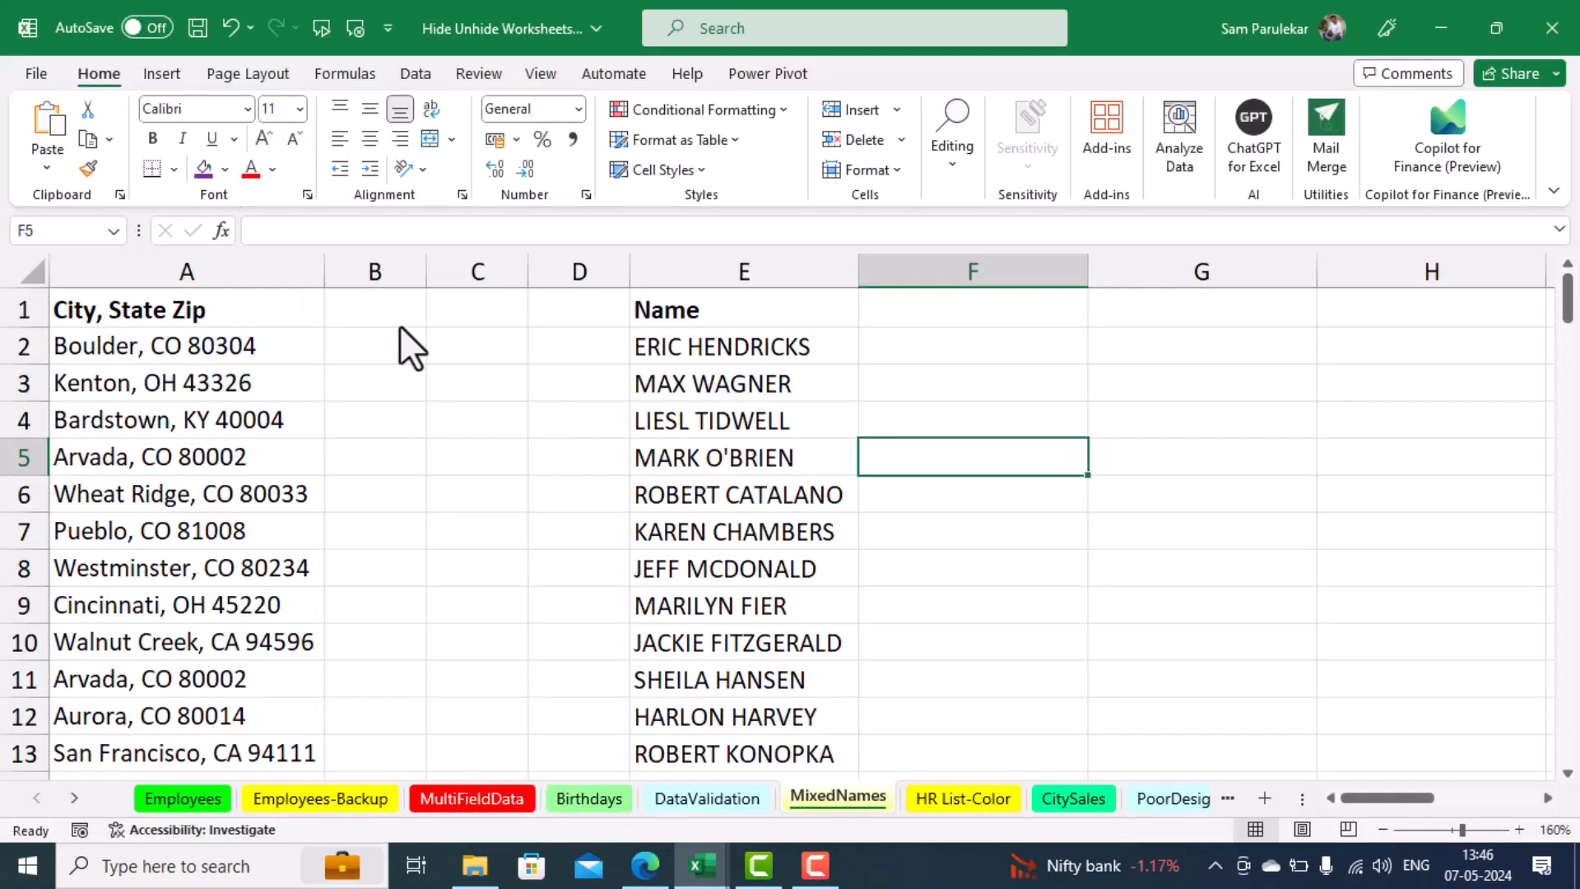
right_click(833, 800)
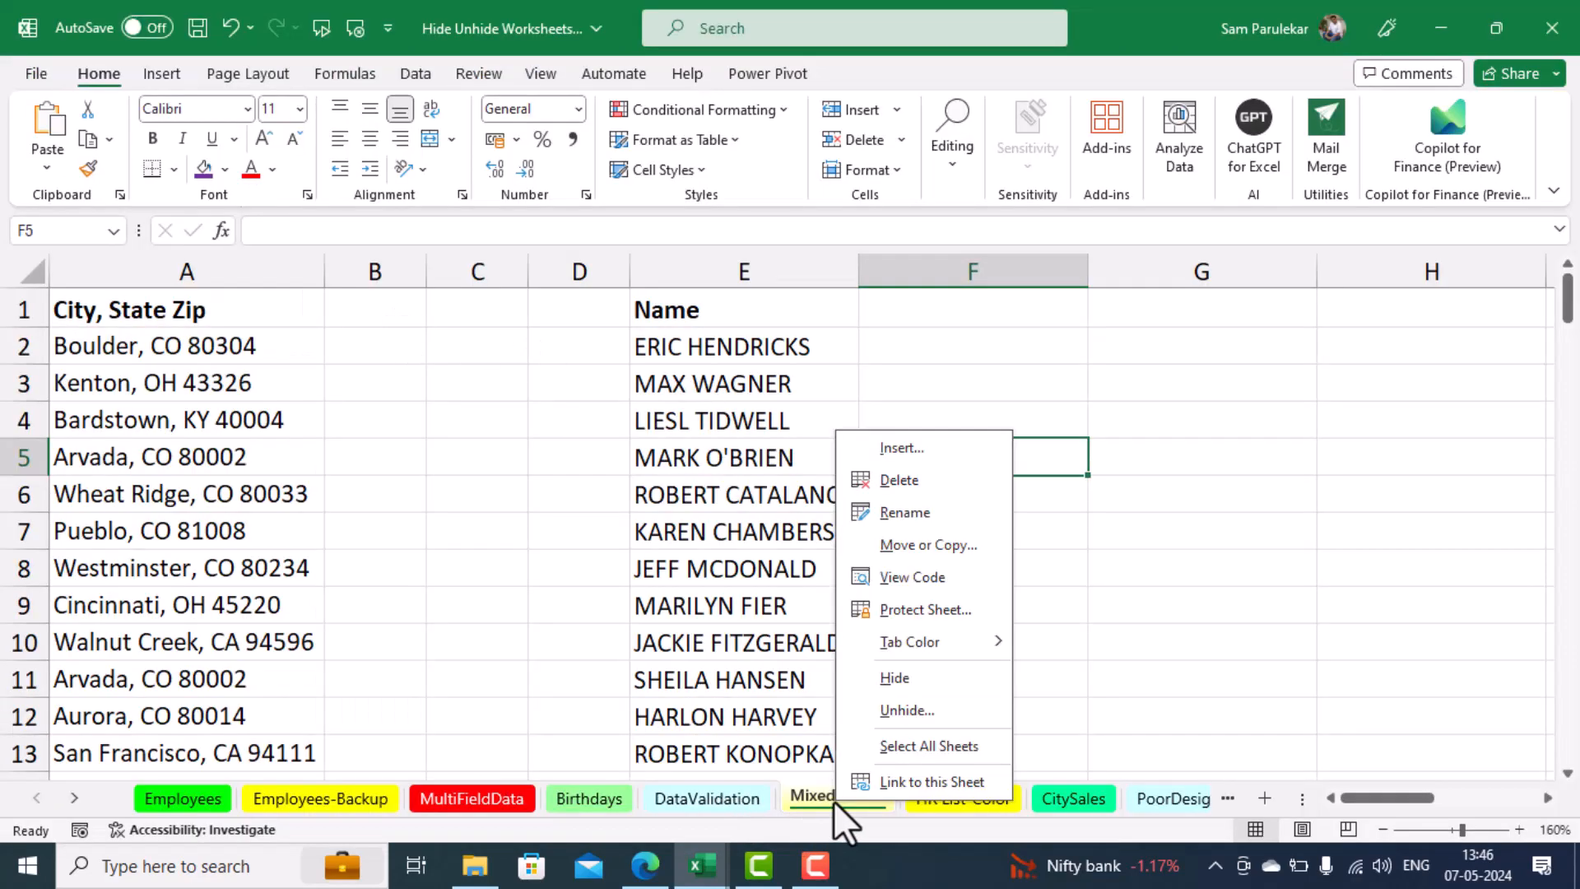
left_click(904, 709)
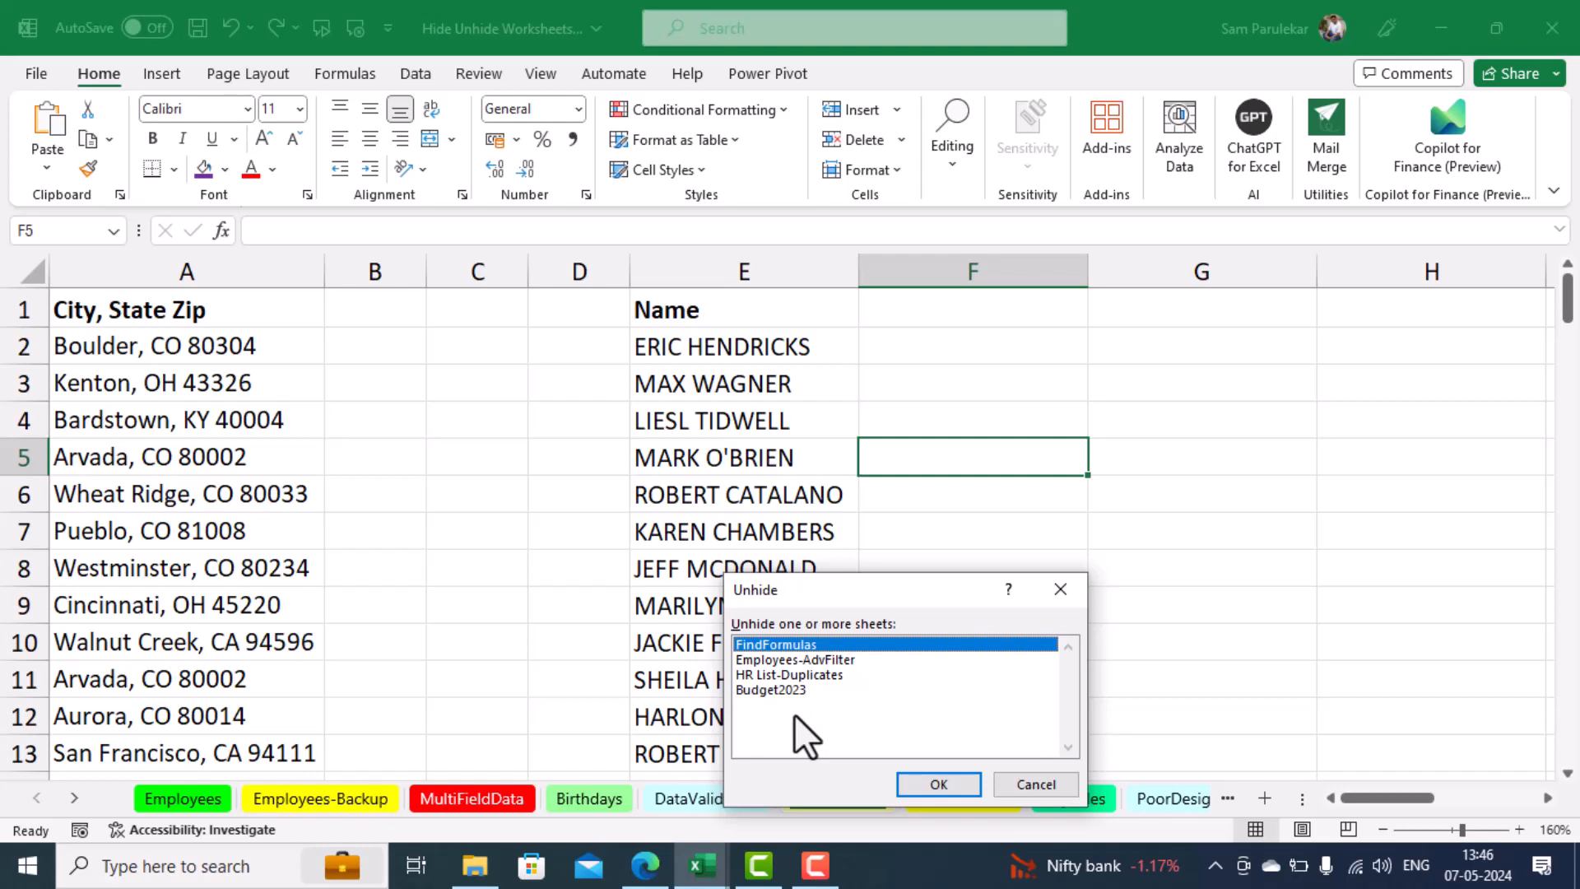
In the Visual Basic editor, set the MissingTitles sheet's Visible property to -1 - xlSheetVisible, and return to the workbook
left_click(1030, 786)
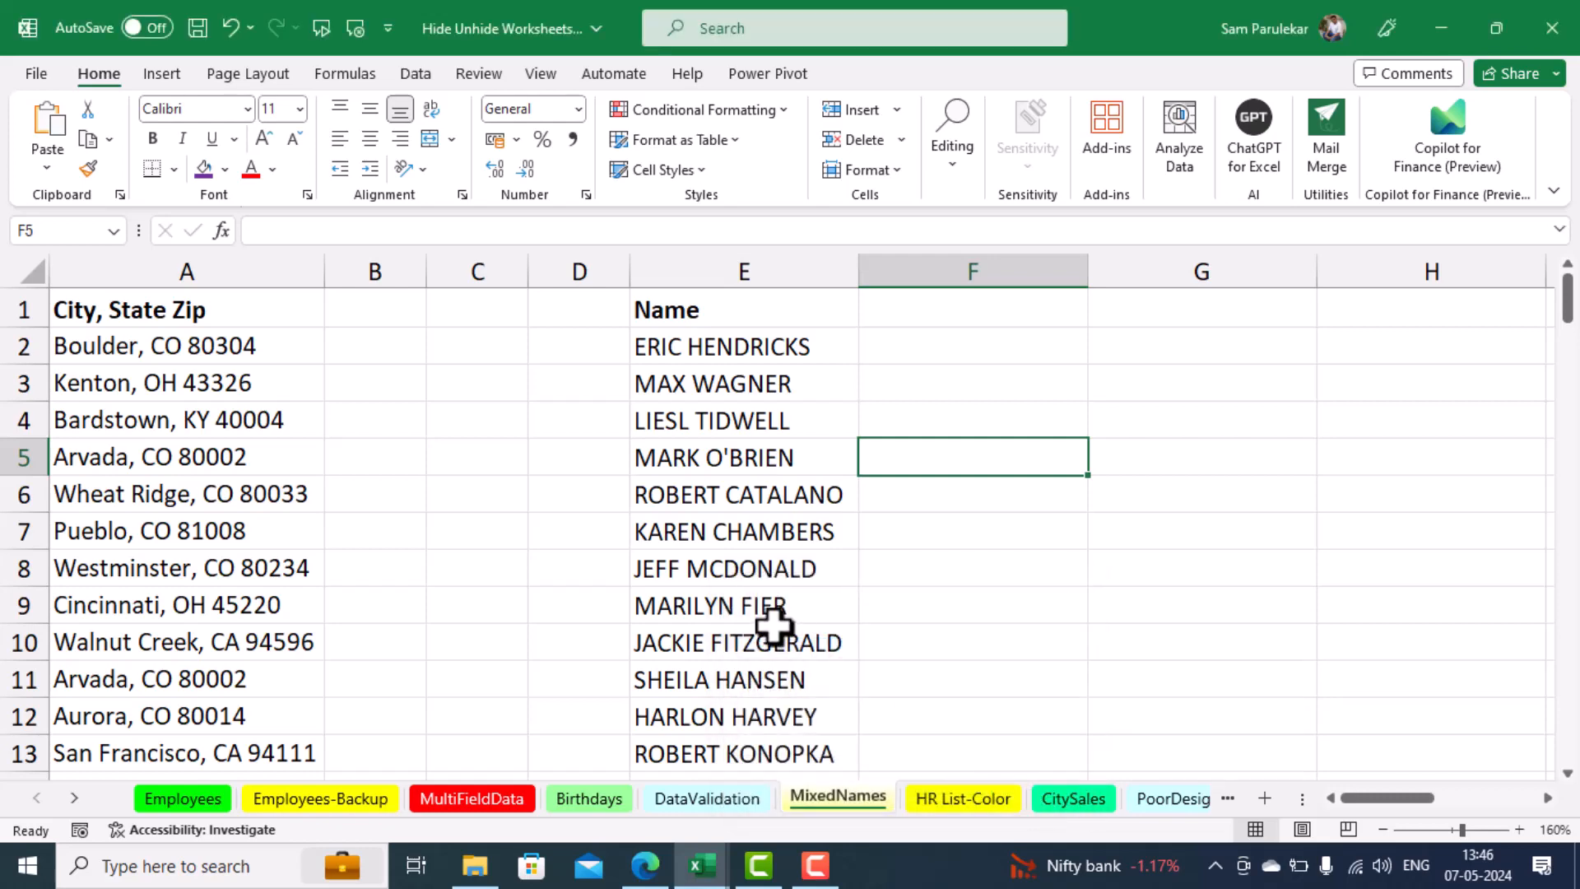
key("alt+F11")
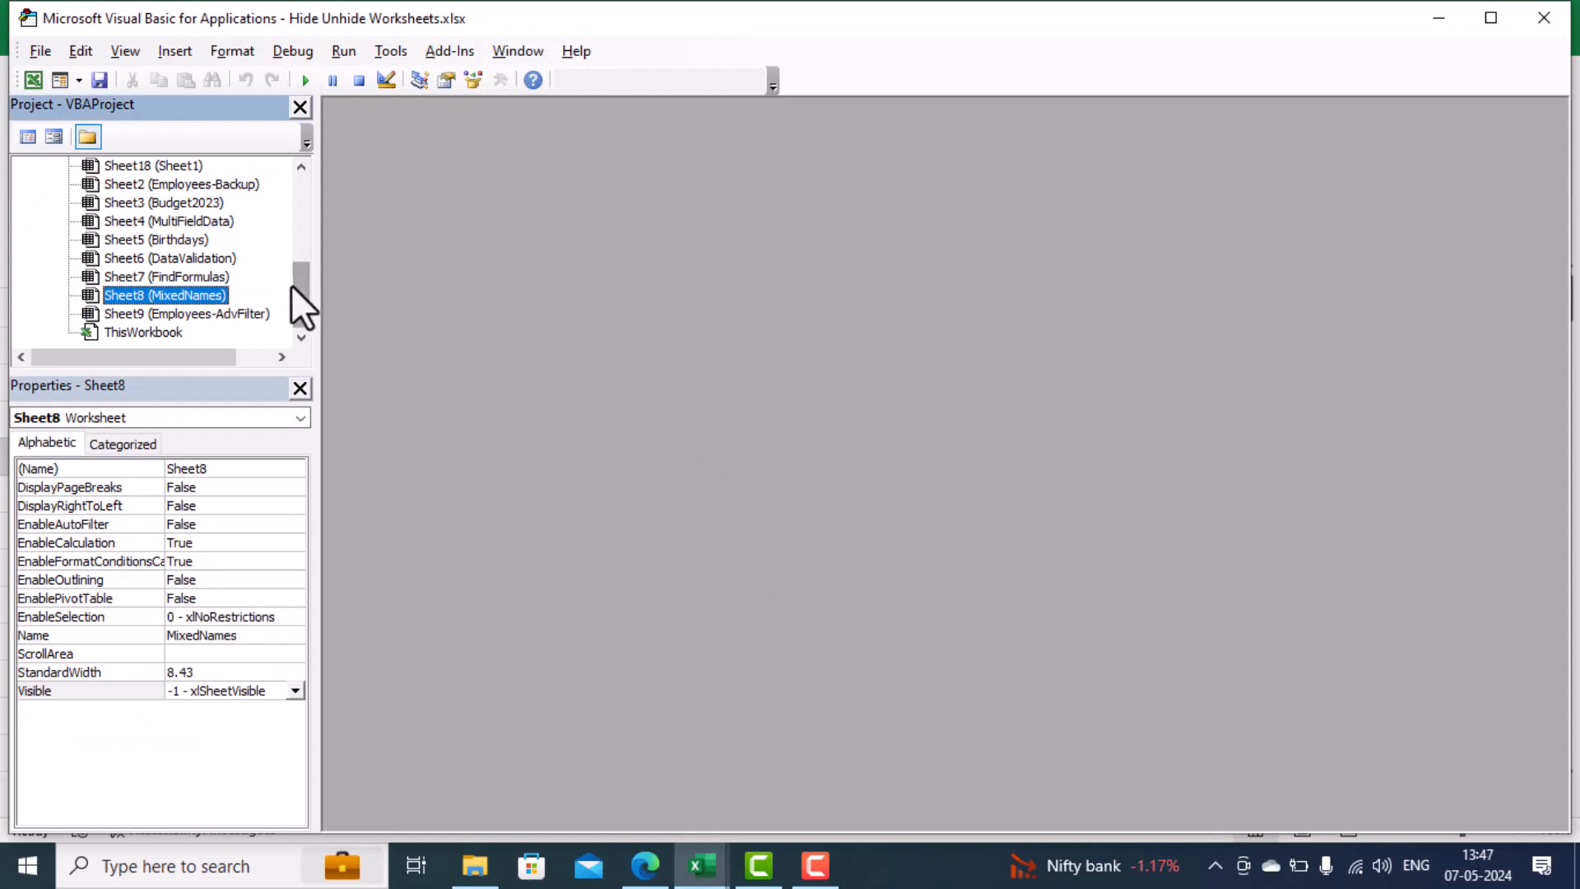
left_click_drag(294, 291, 285, 238)
left_click(210, 220)
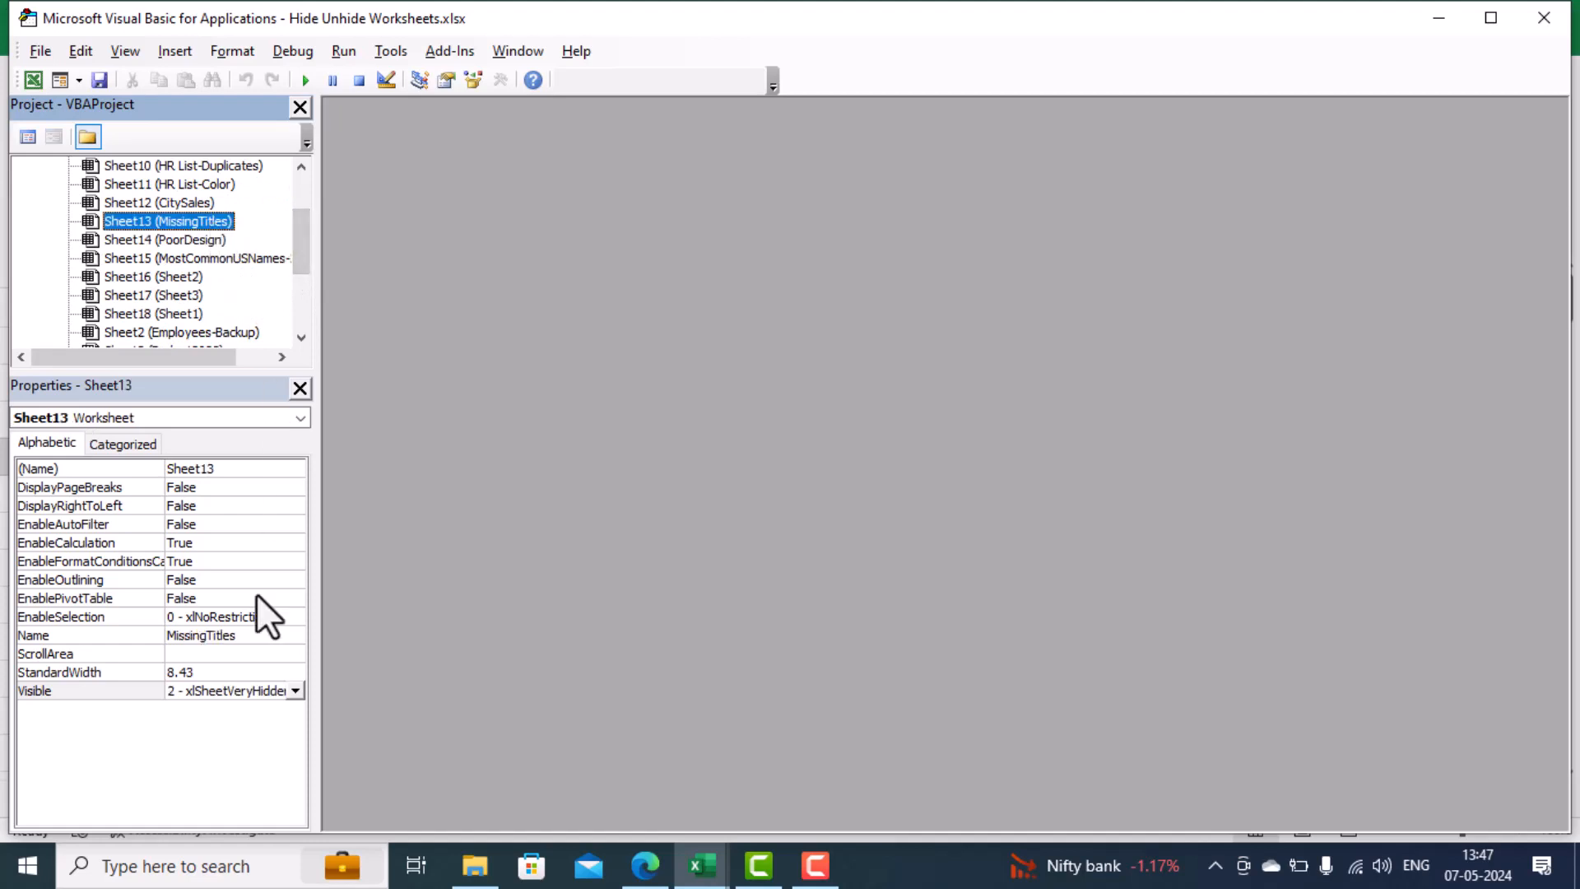
left_click(293, 690)
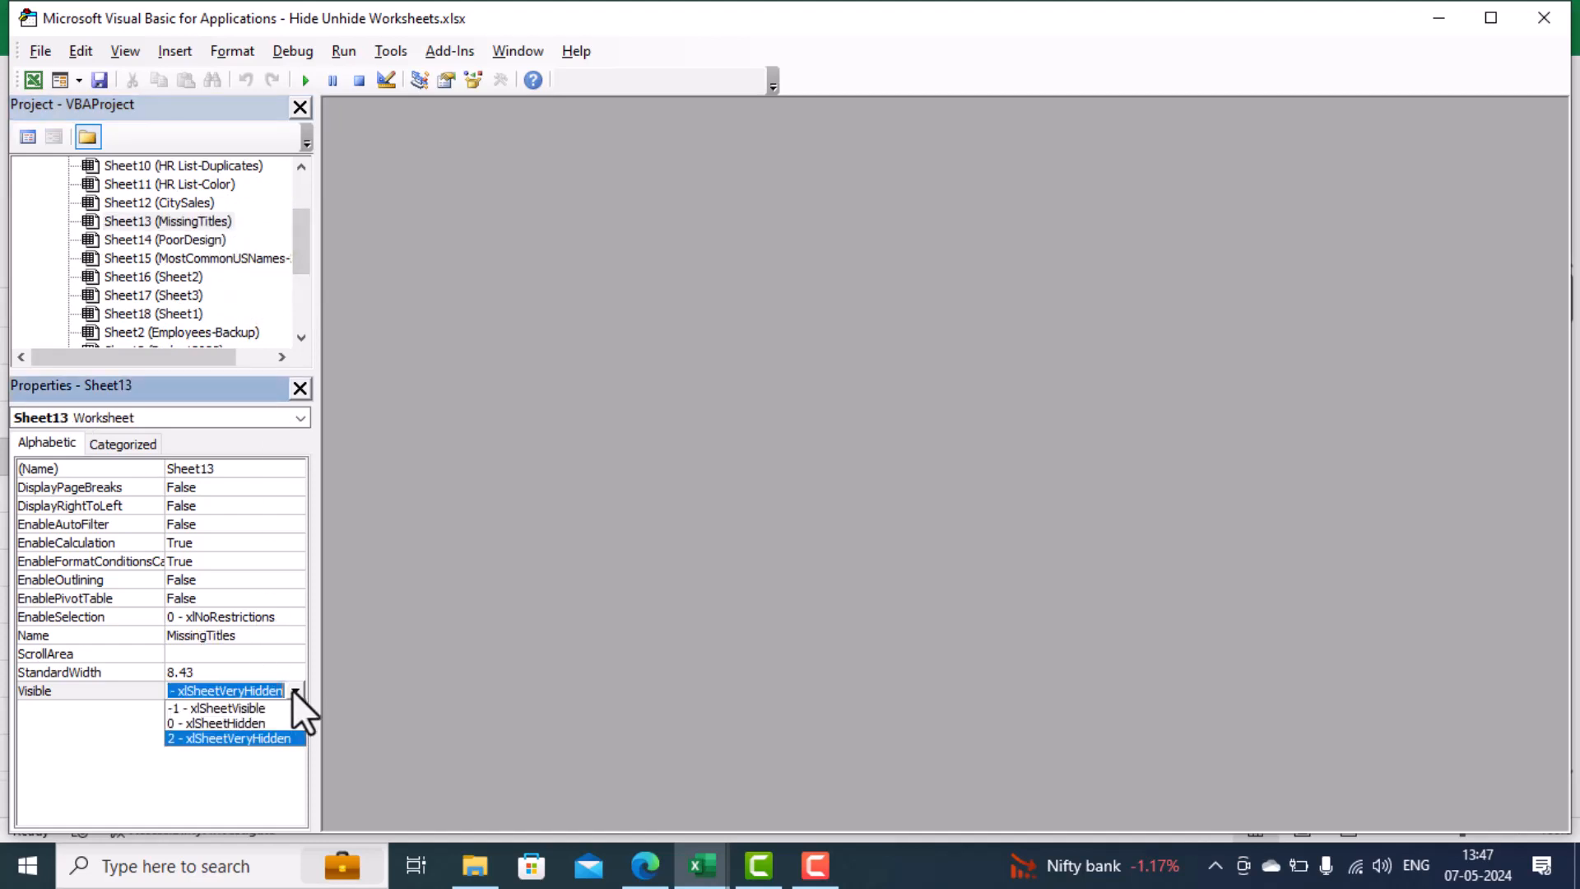
left_click(262, 713)
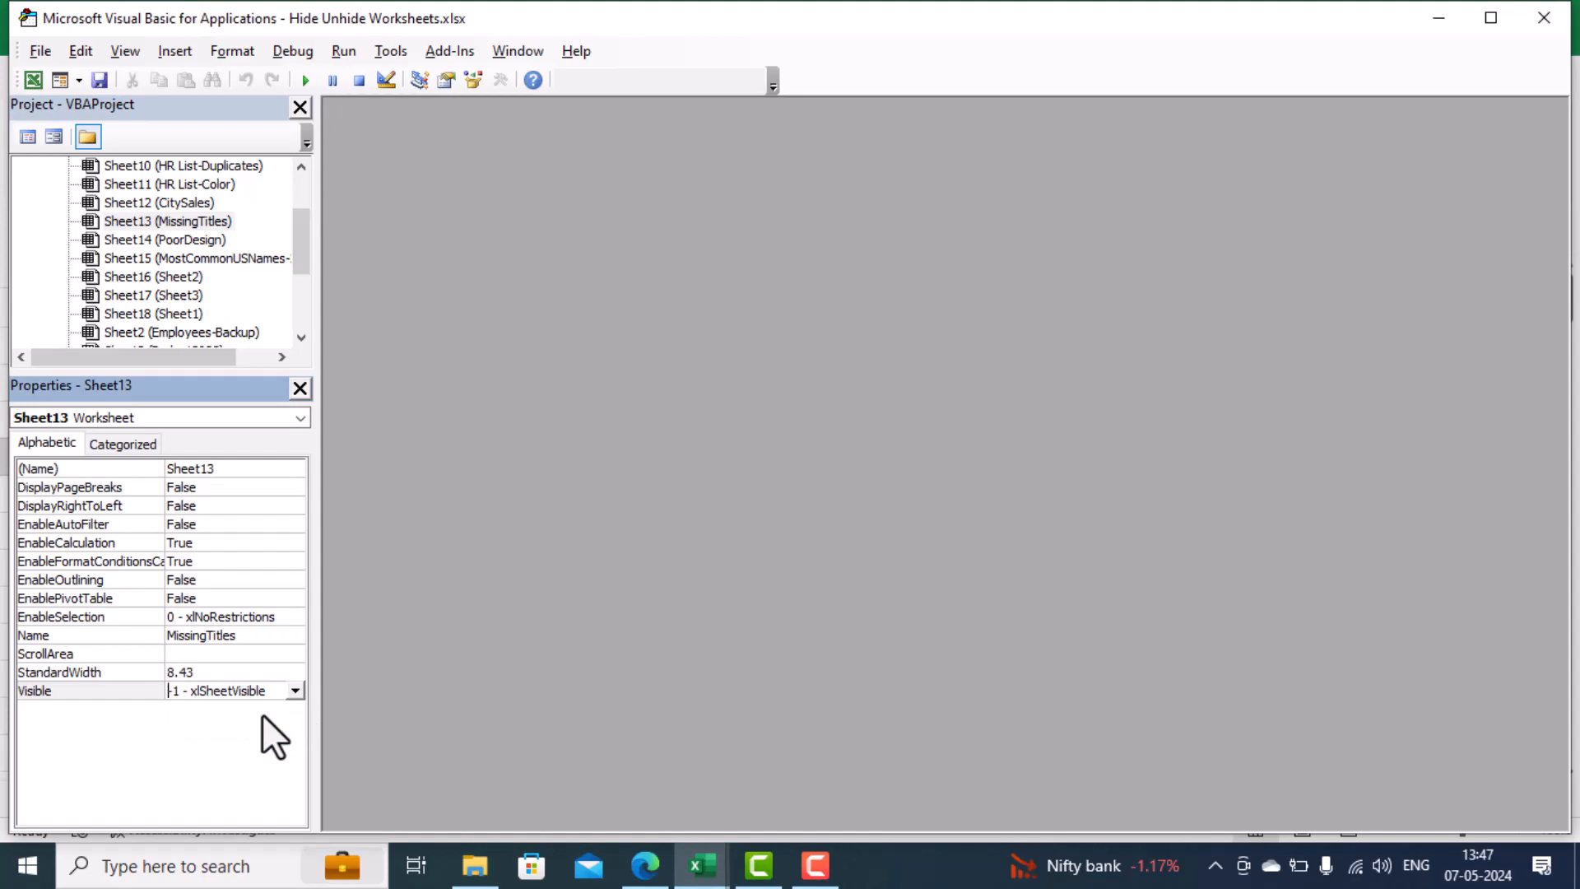
key("alt+F11")
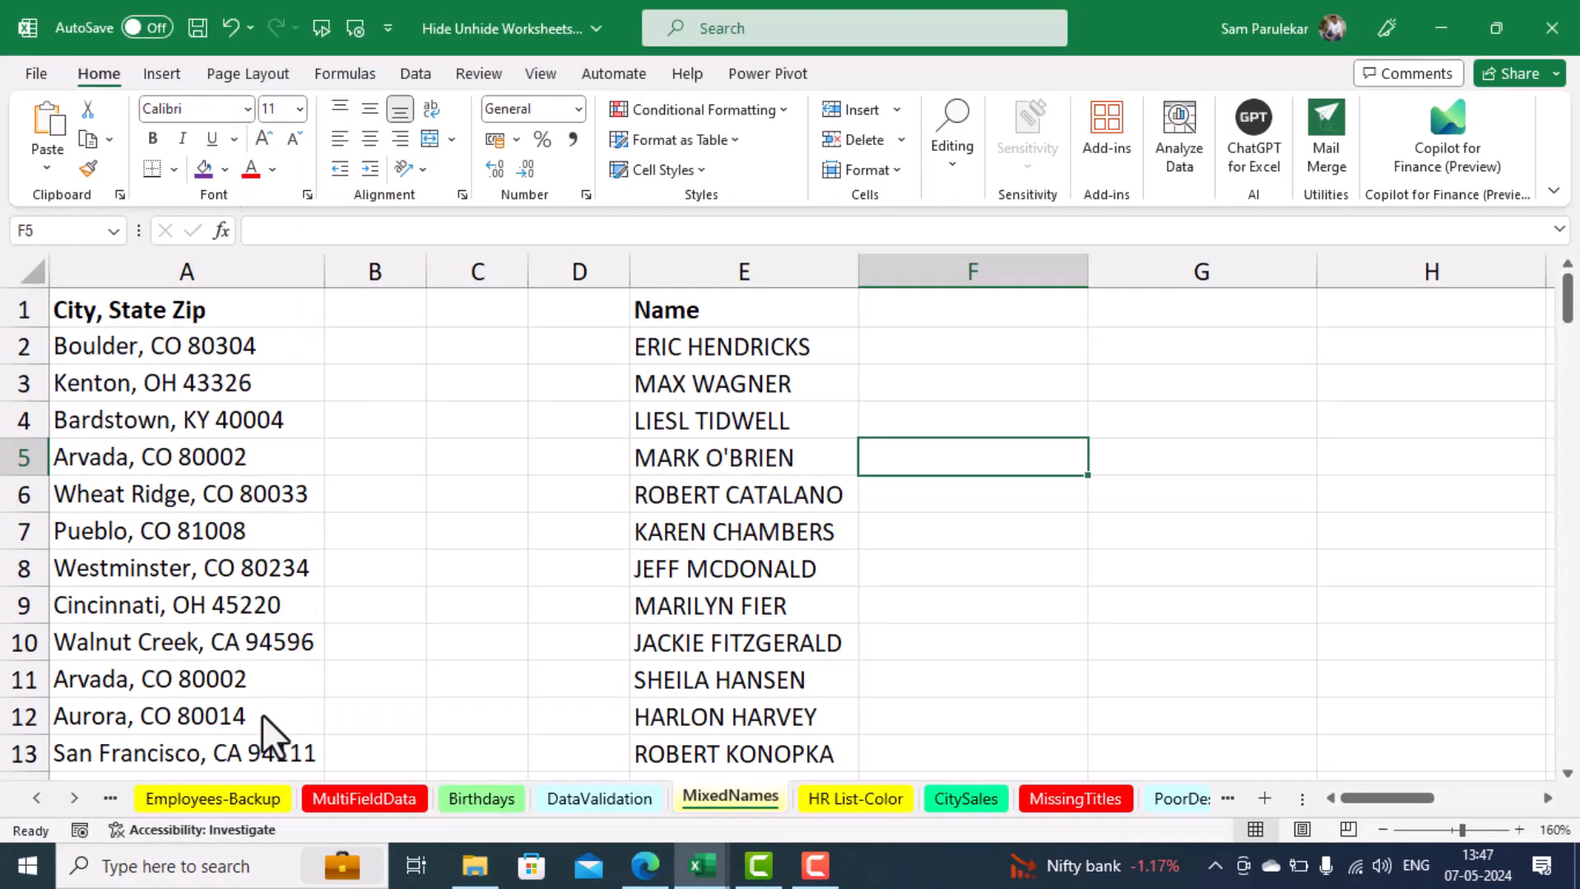
Go to the MissingTitles worksheet and look at the Hide and Unhide commands available for it
left_click(1076, 810)
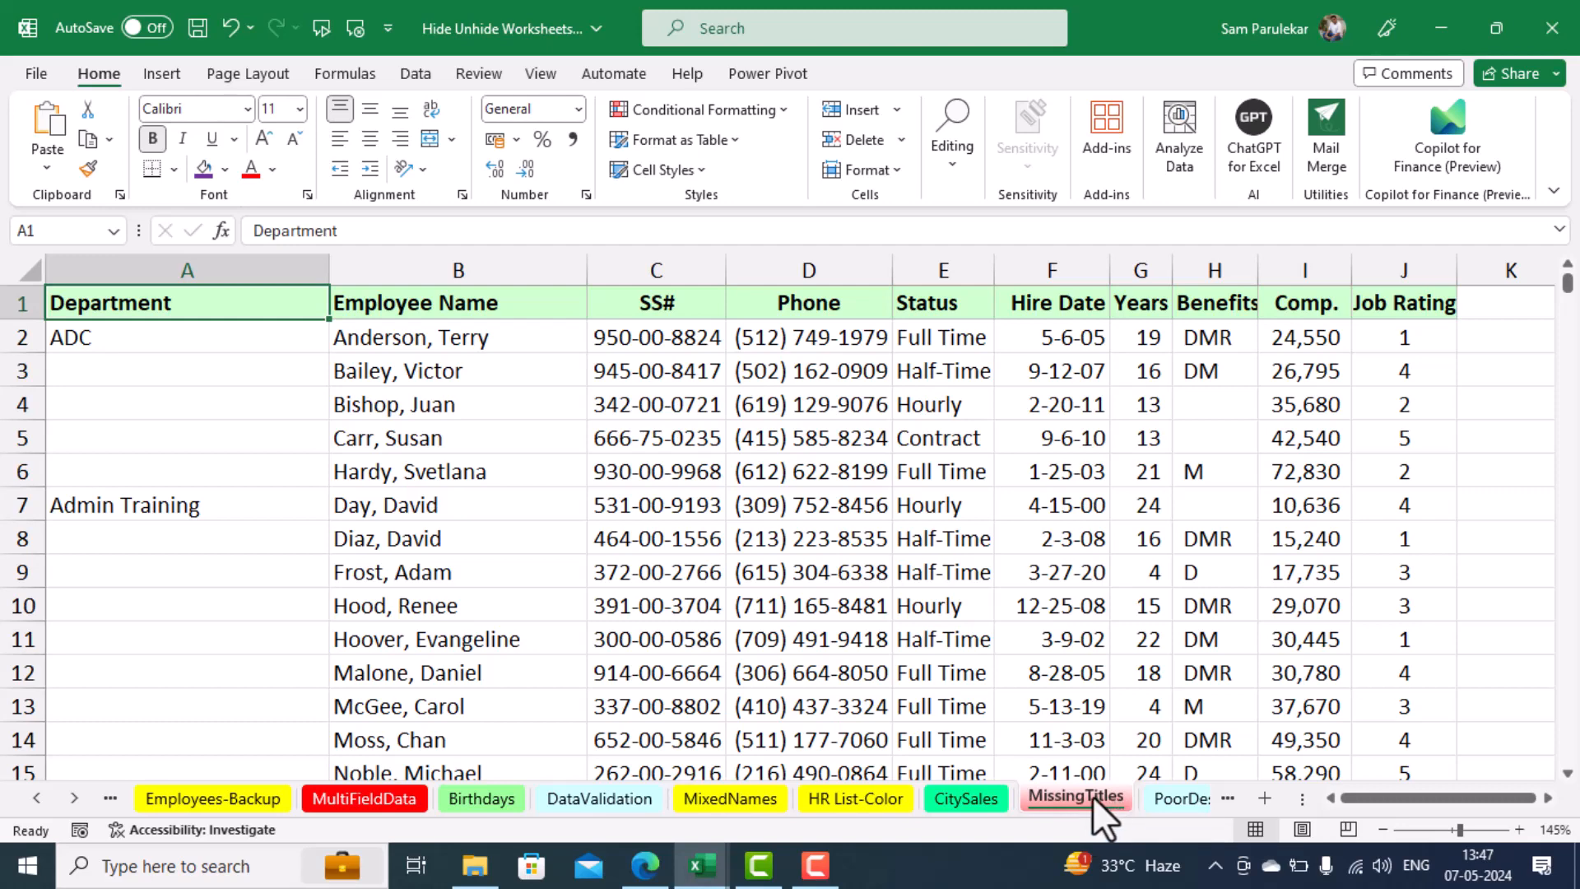
right_click(1093, 796)
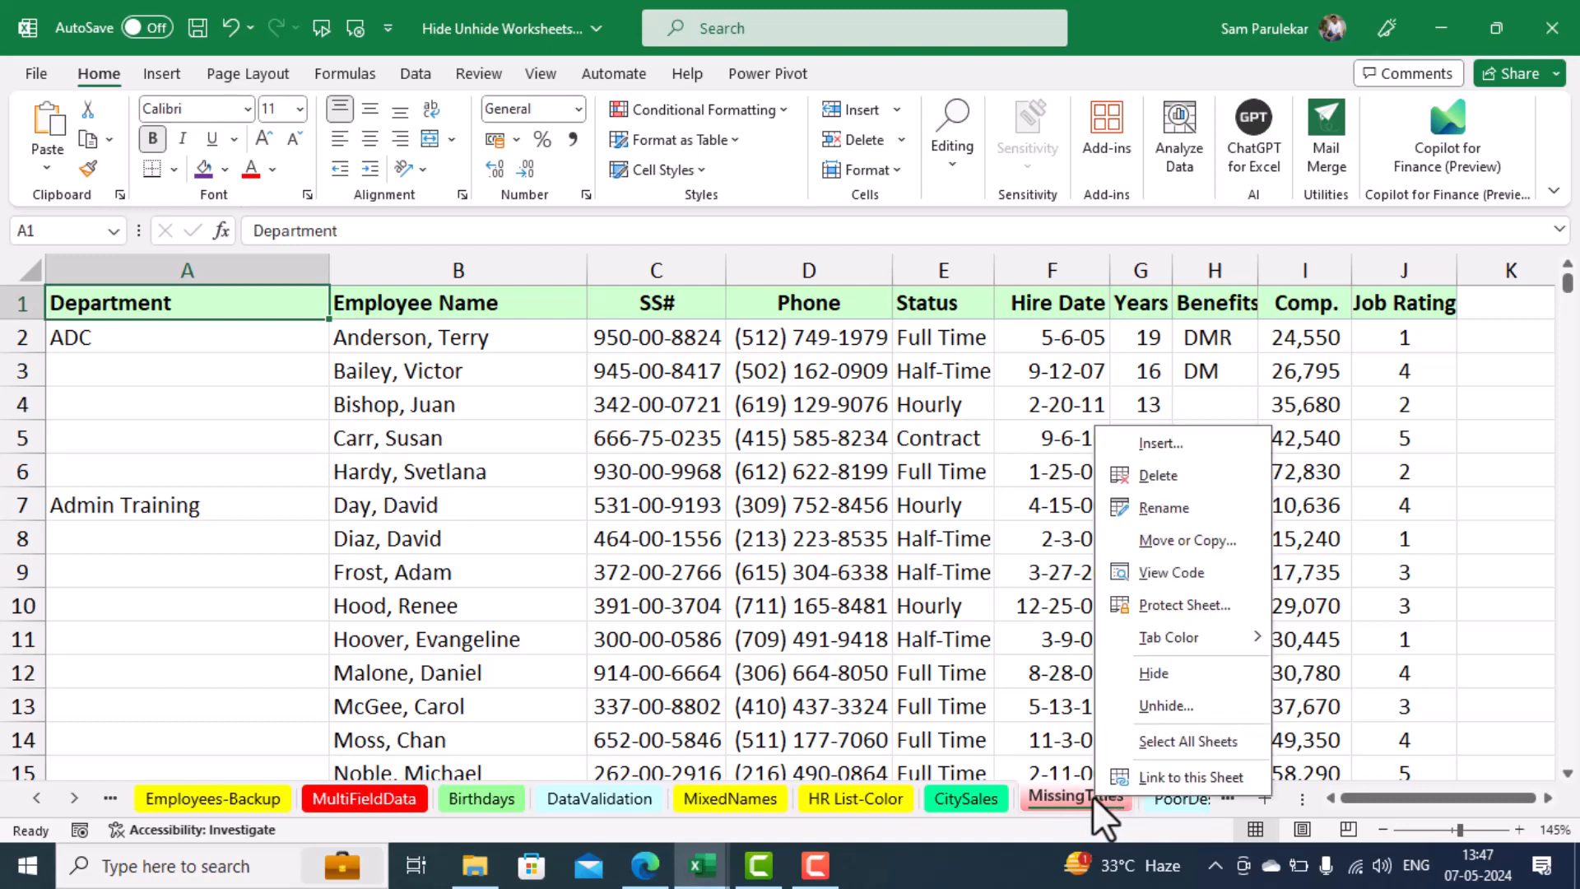
left_click(1174, 671)
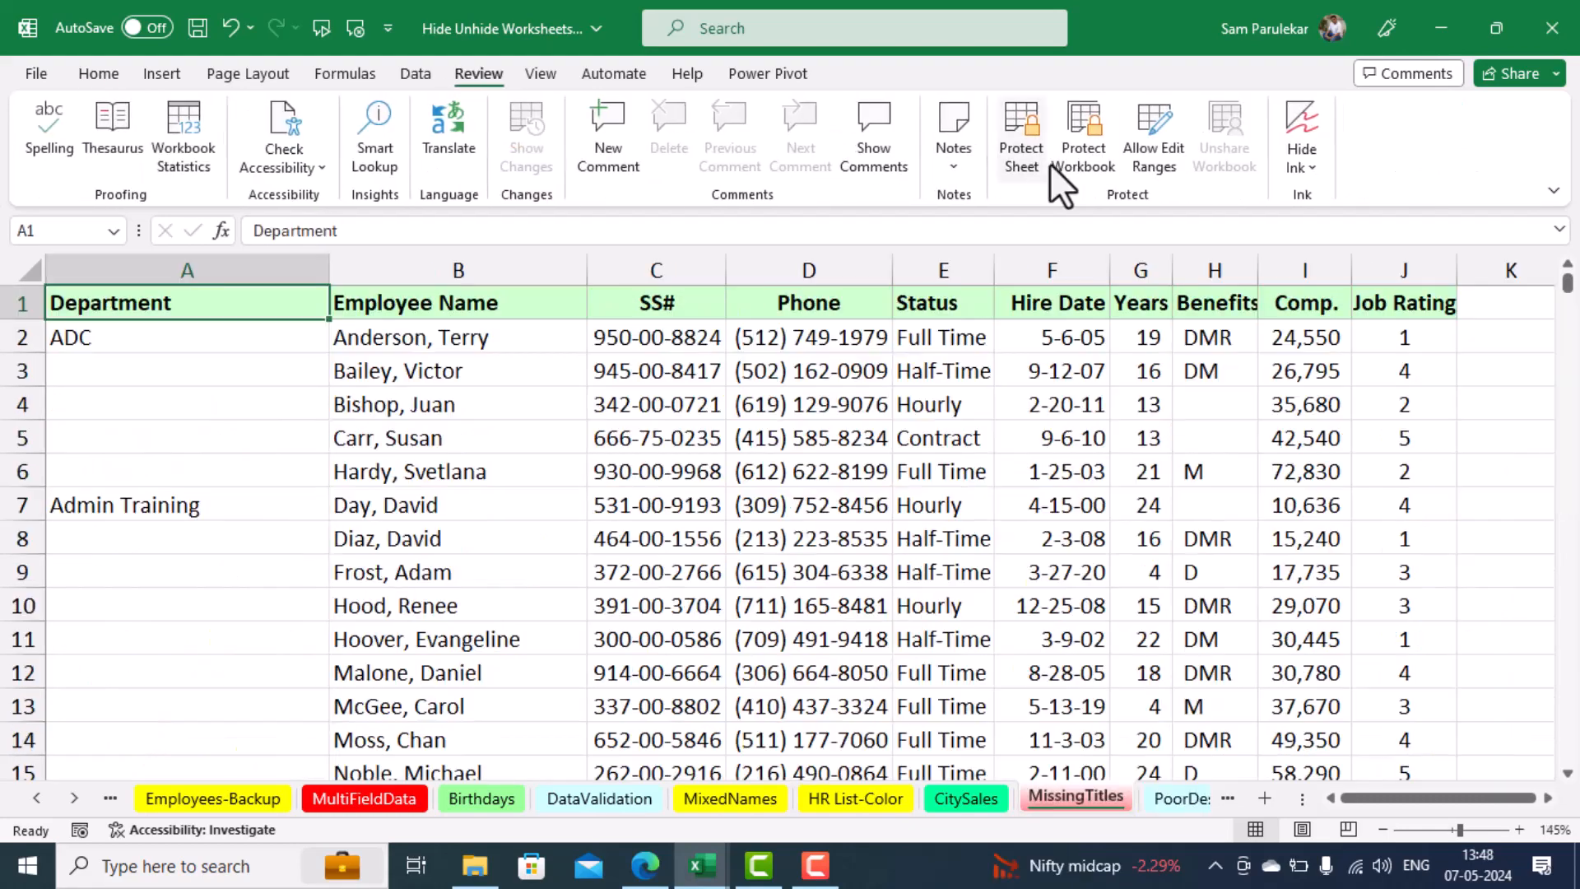
Protect the workbook structure with a confirmed password, and check the Hide and Unhide commands for the MixedNames sheet
left_click(1069, 163)
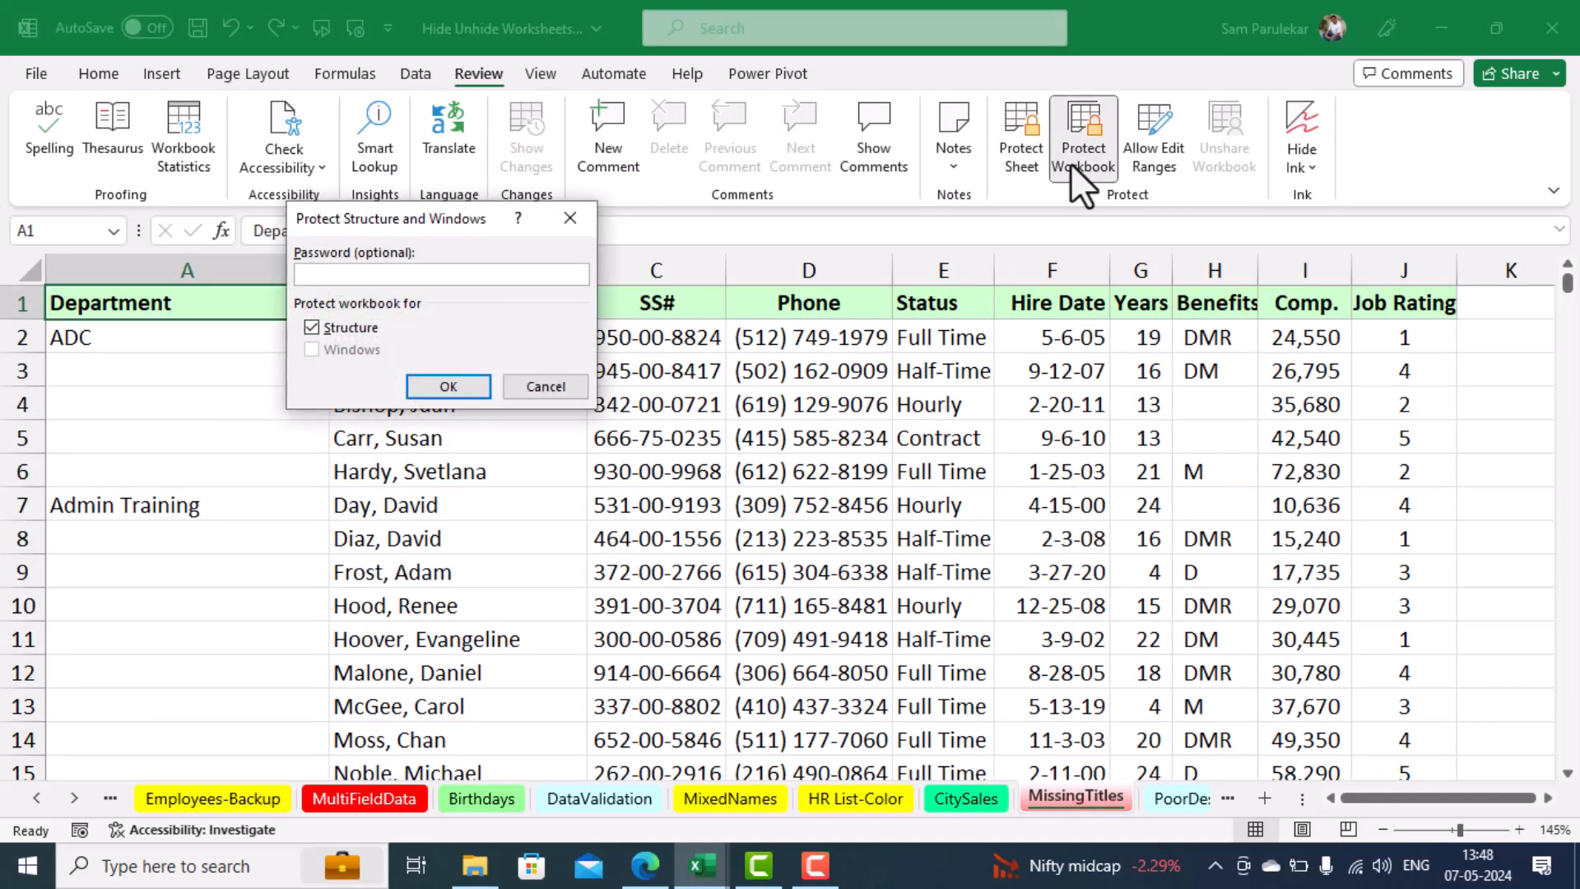
type("1234")
left_click(418, 387)
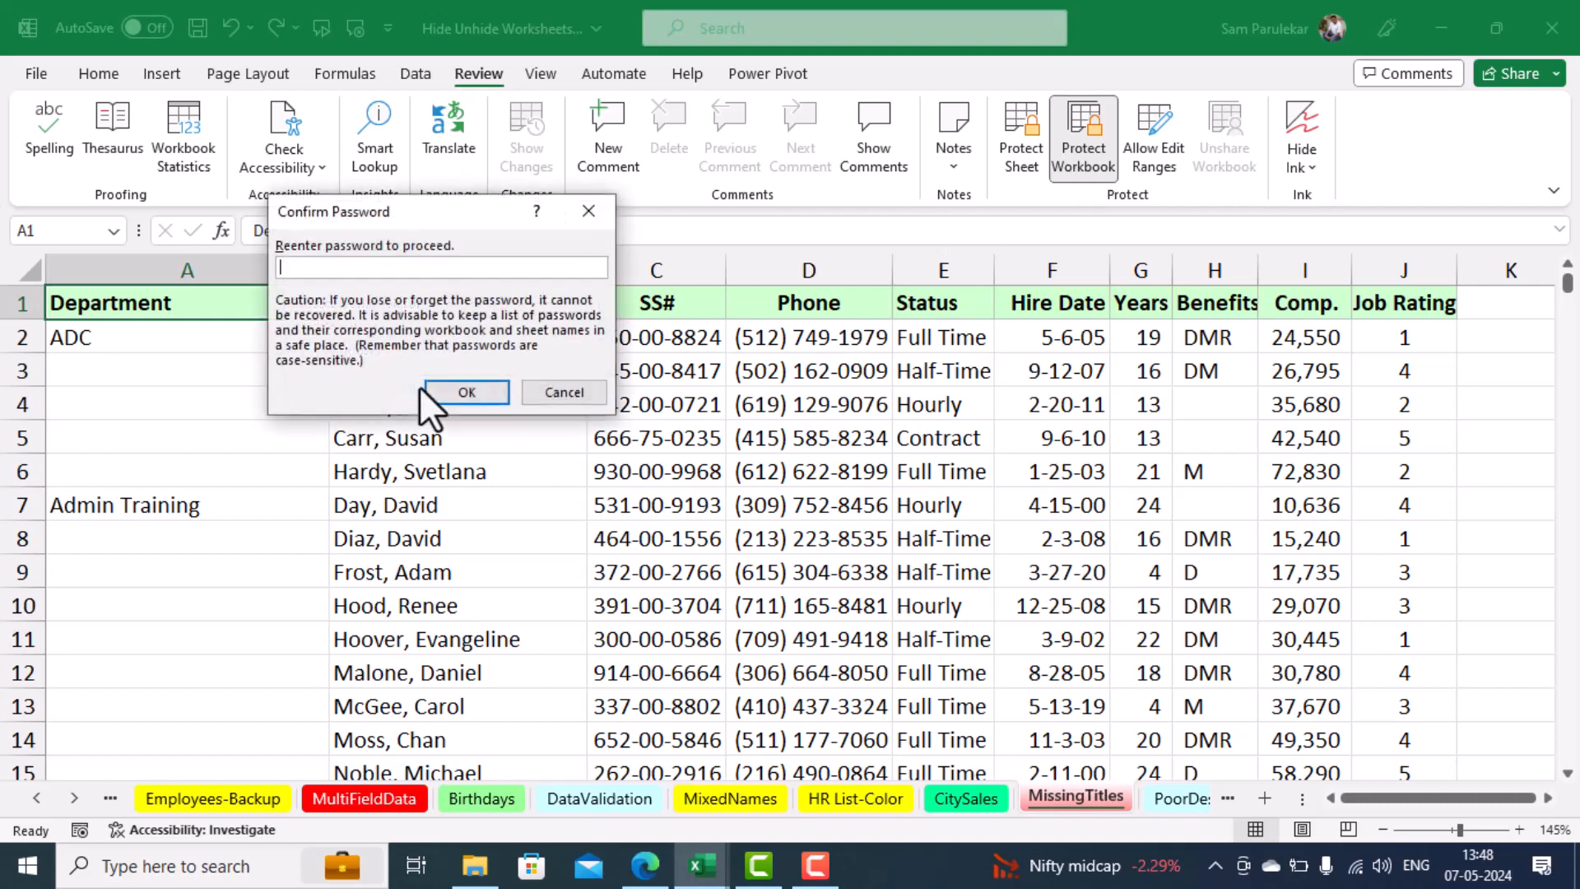
type("1234")
left_click(420, 389)
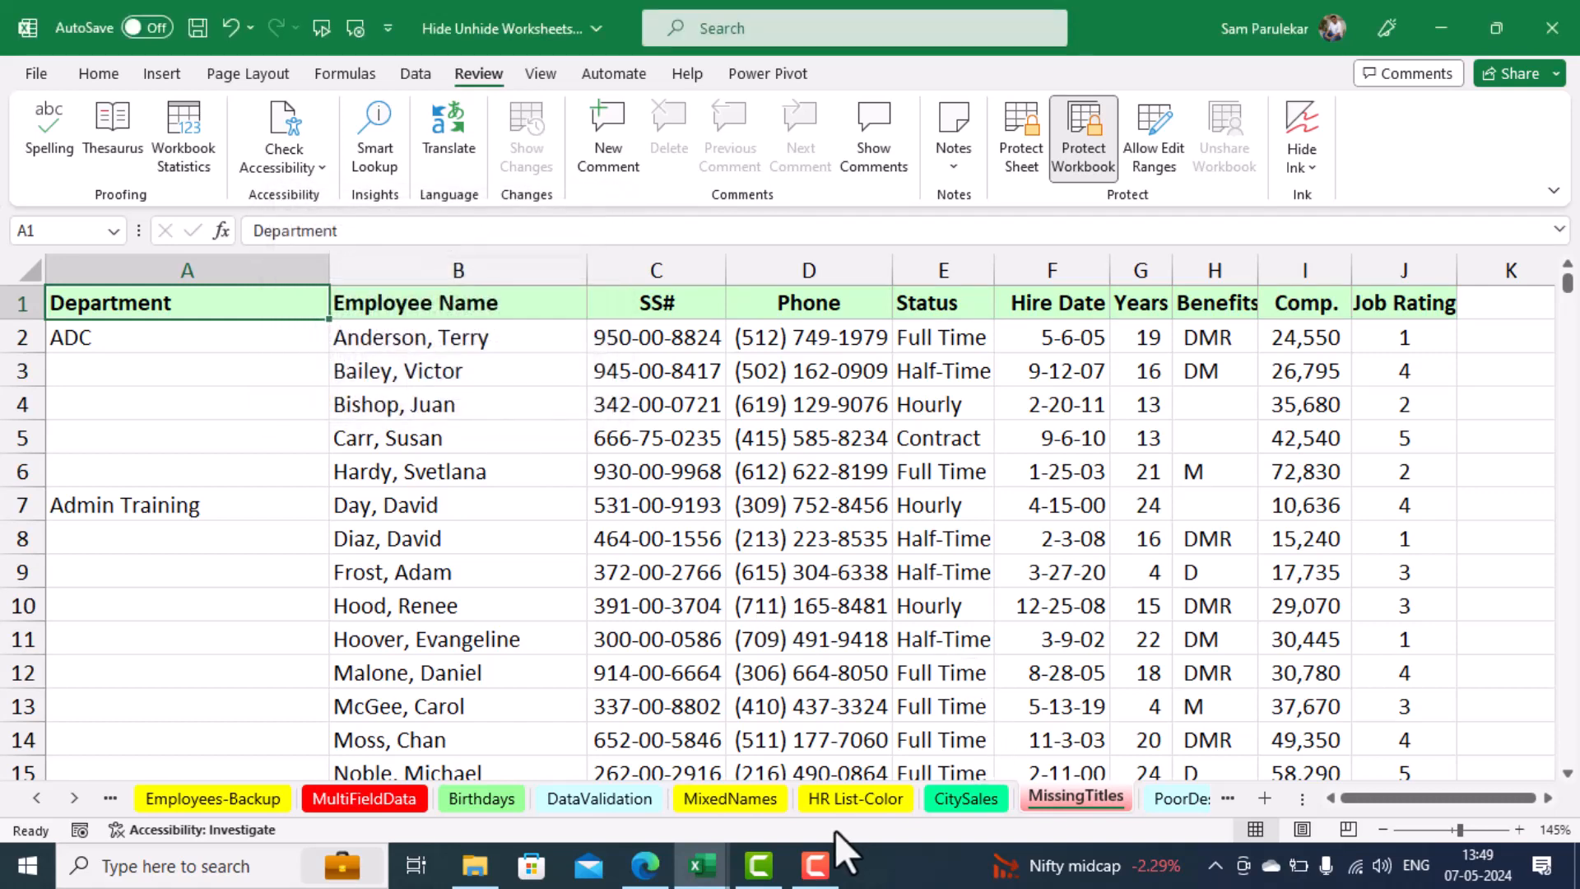
right_click(725, 802)
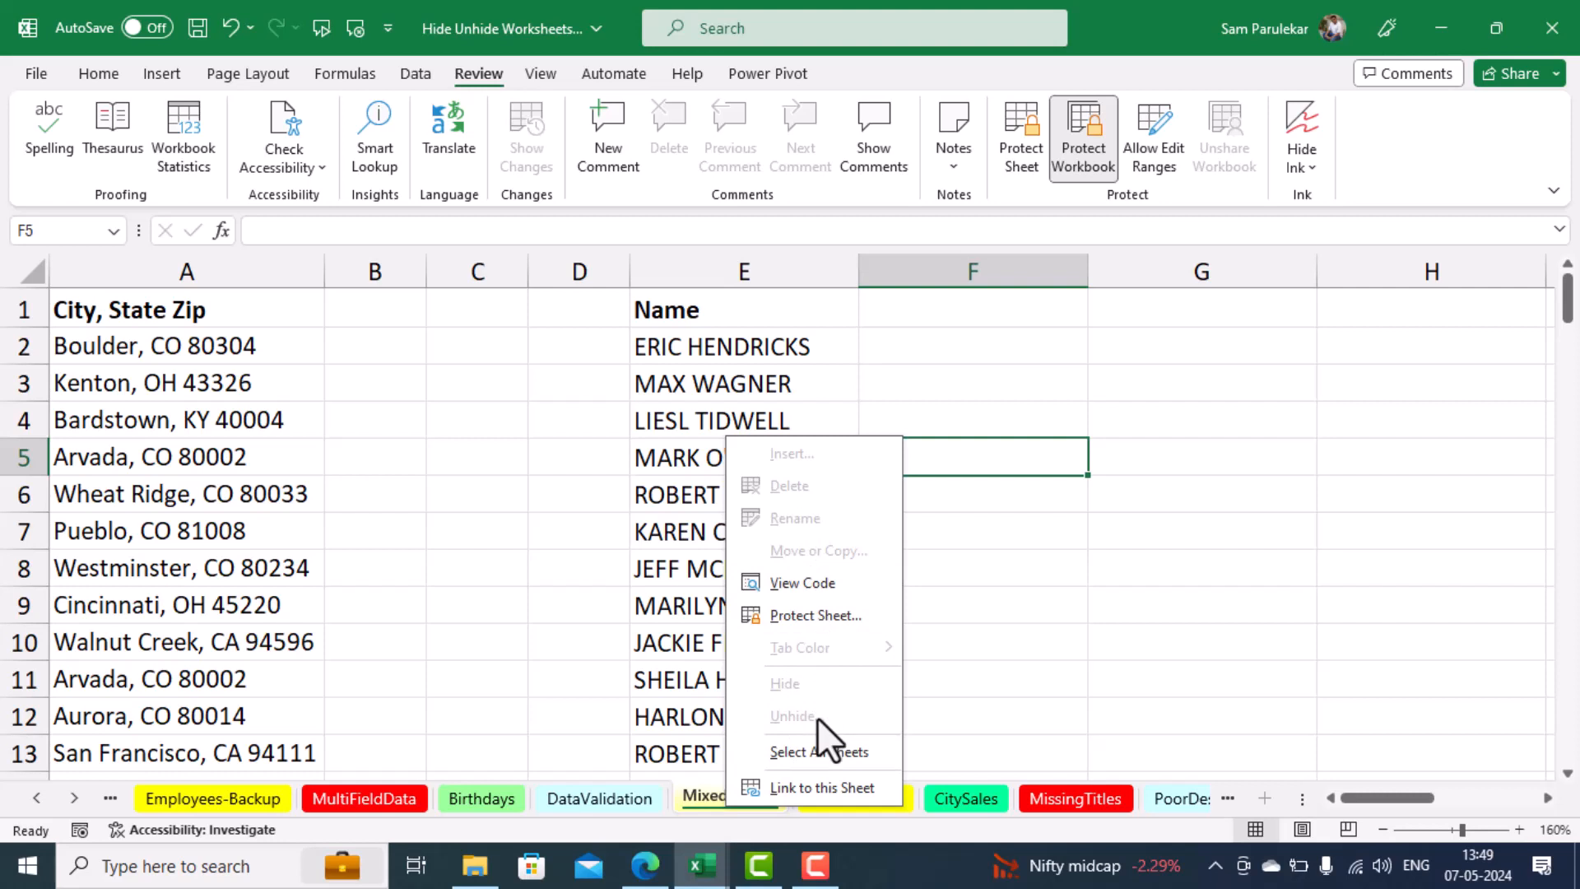
left_click(1218, 600)
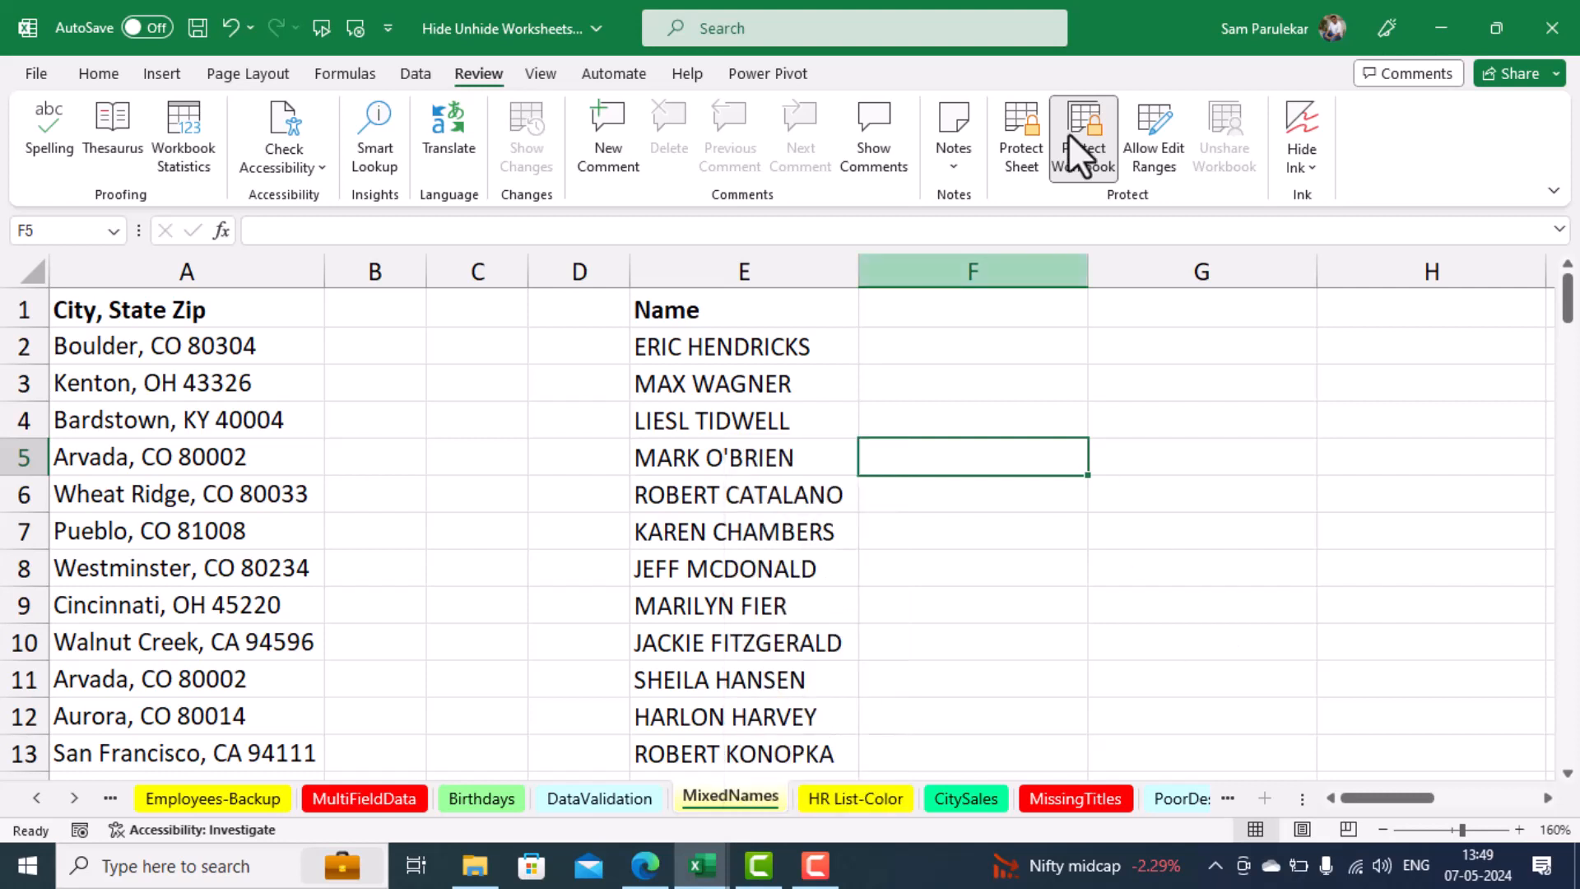
Unprotect the workbook by entering the protection password, and recheck the Hide and Unhide commands for the MixedNames sheet
left_click(1082, 153)
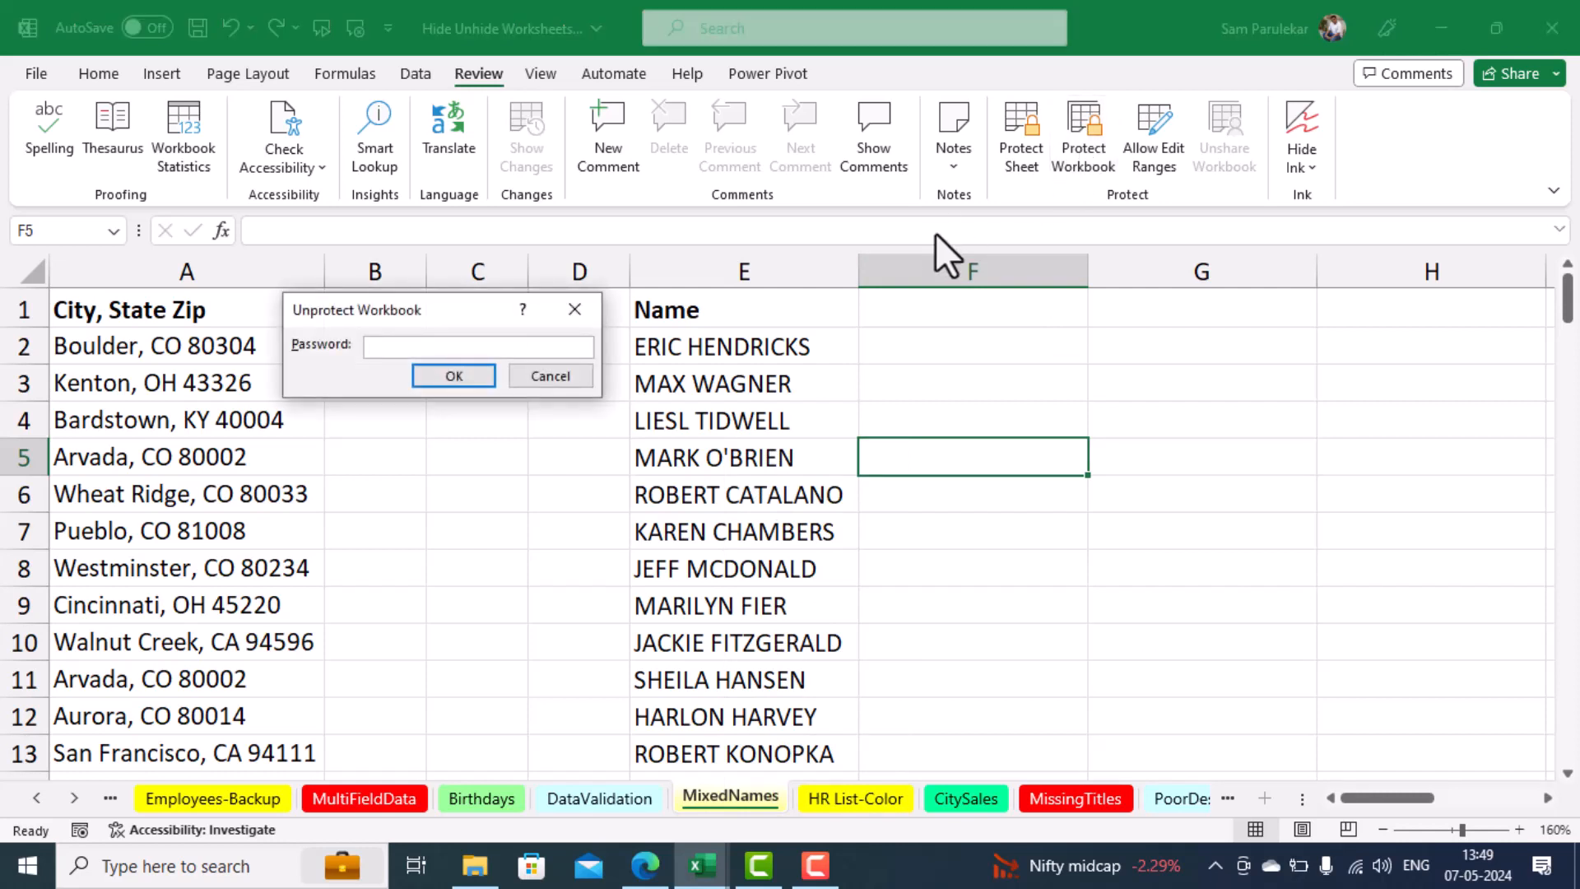
type("1234")
key("Return")
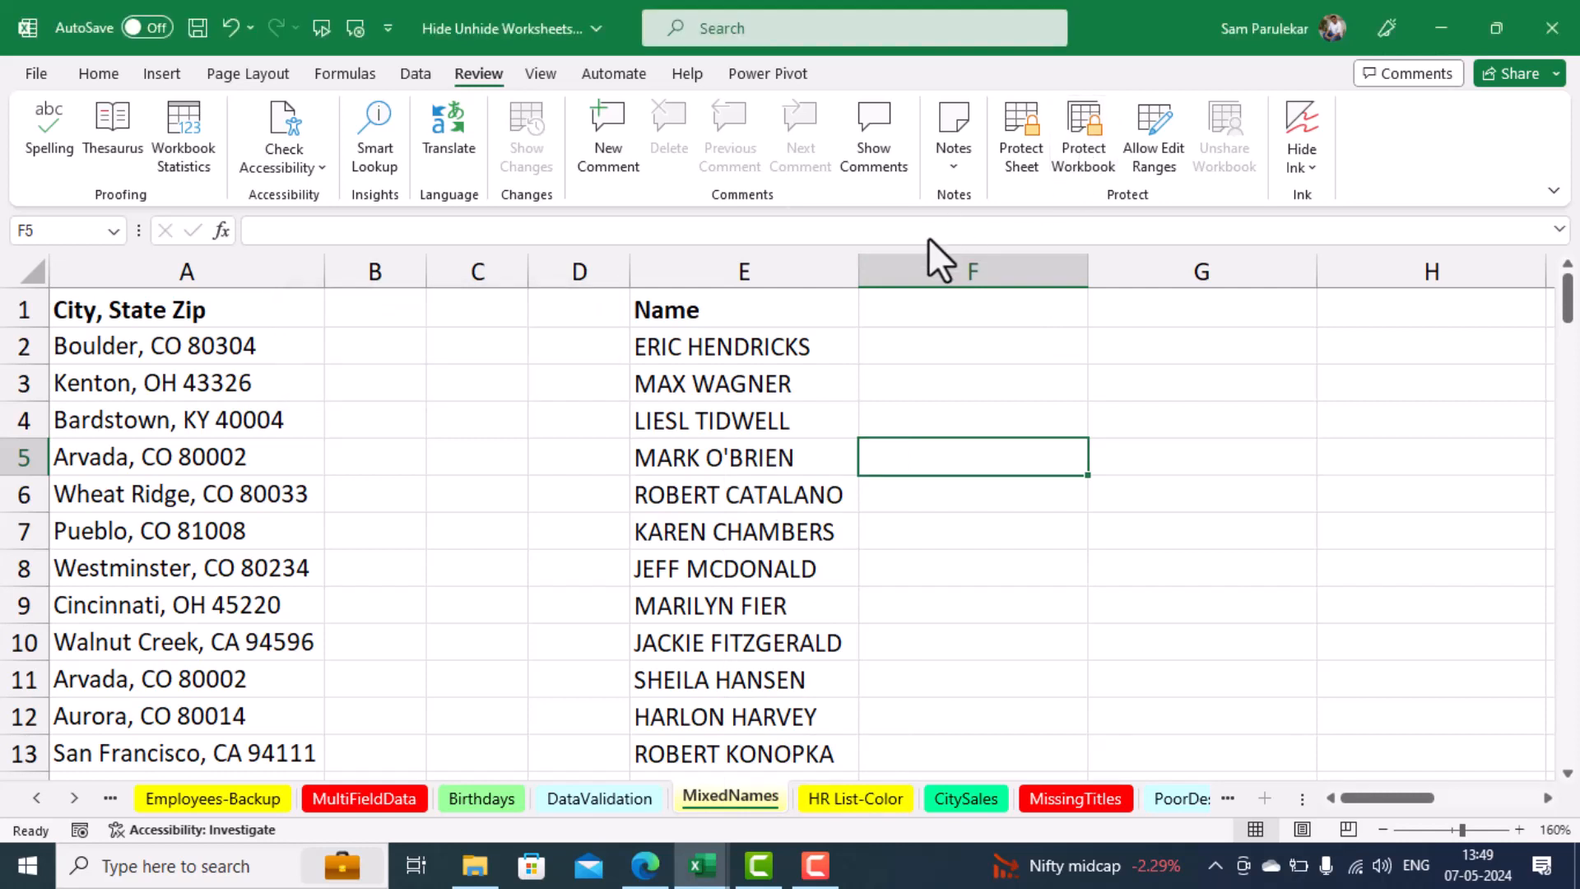
right_click(747, 799)
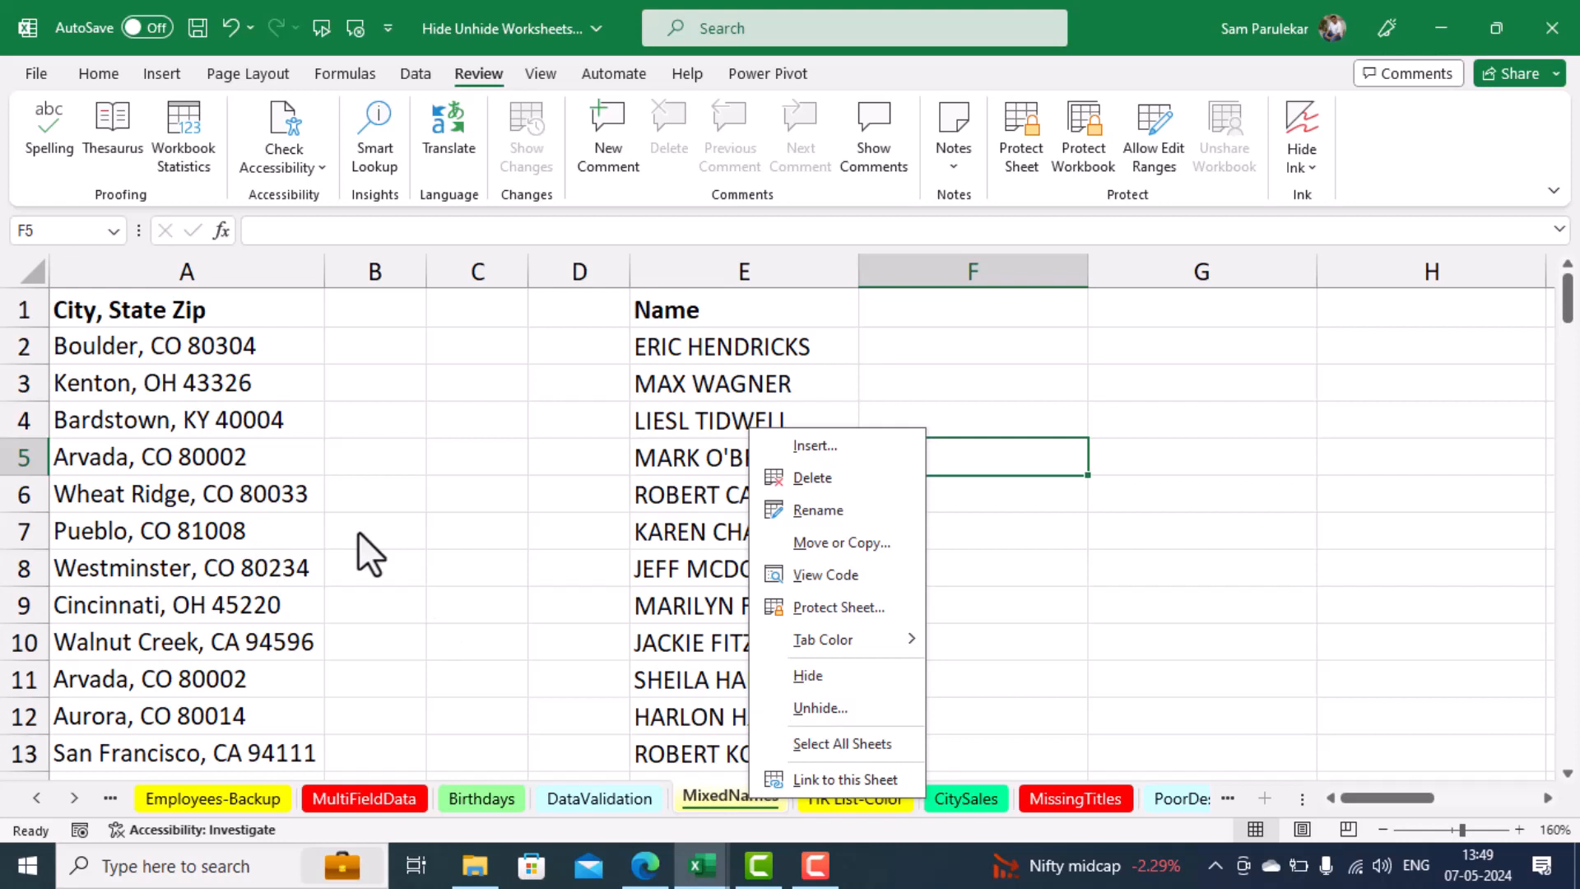
left_click(406, 521)
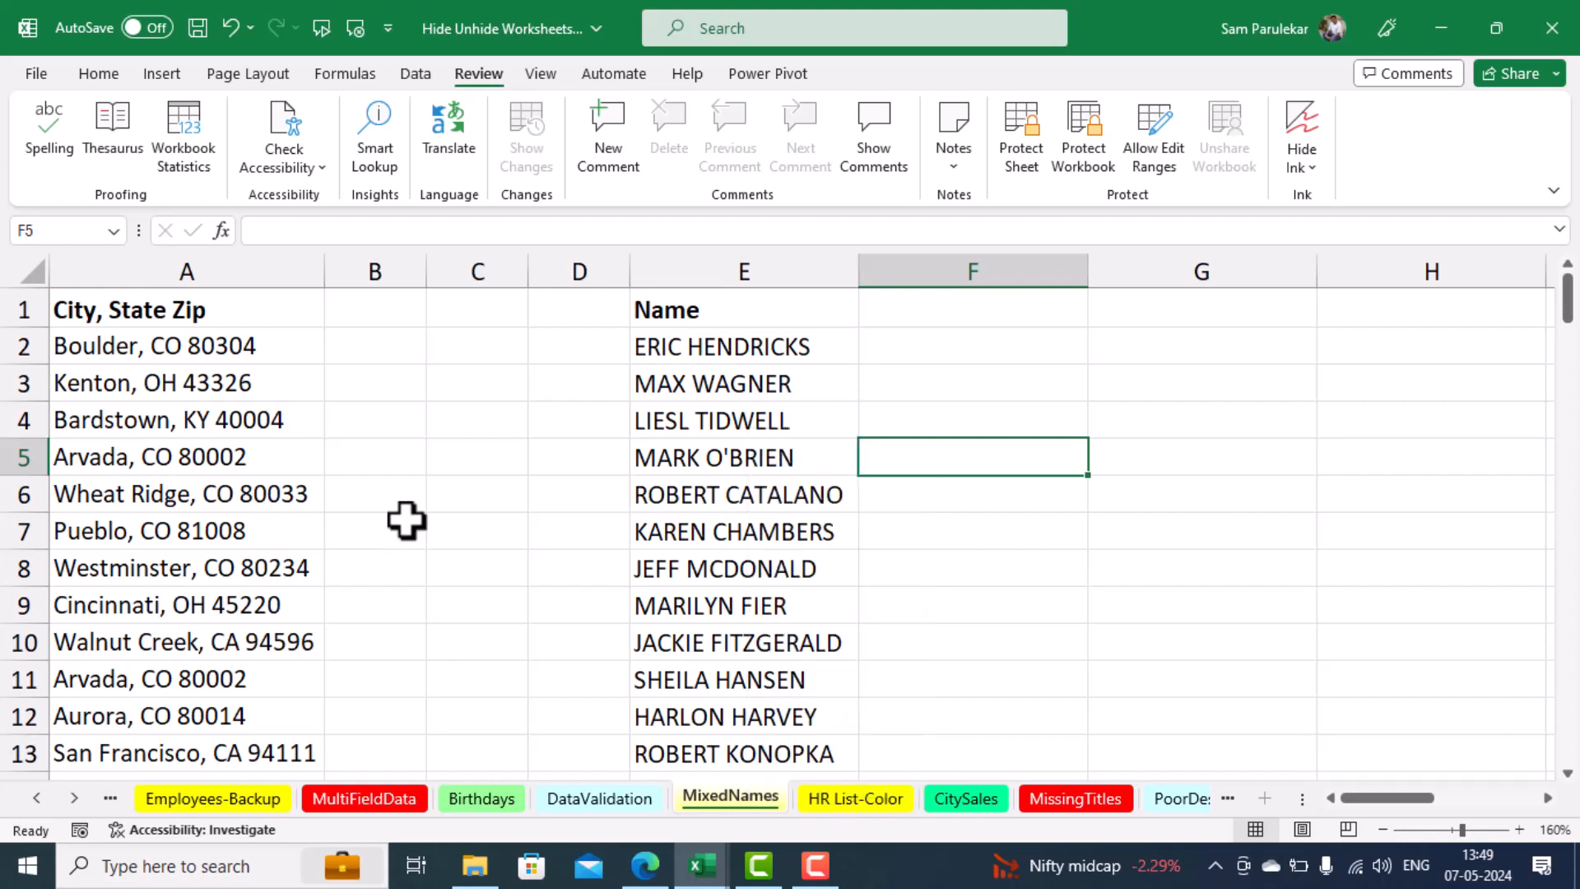